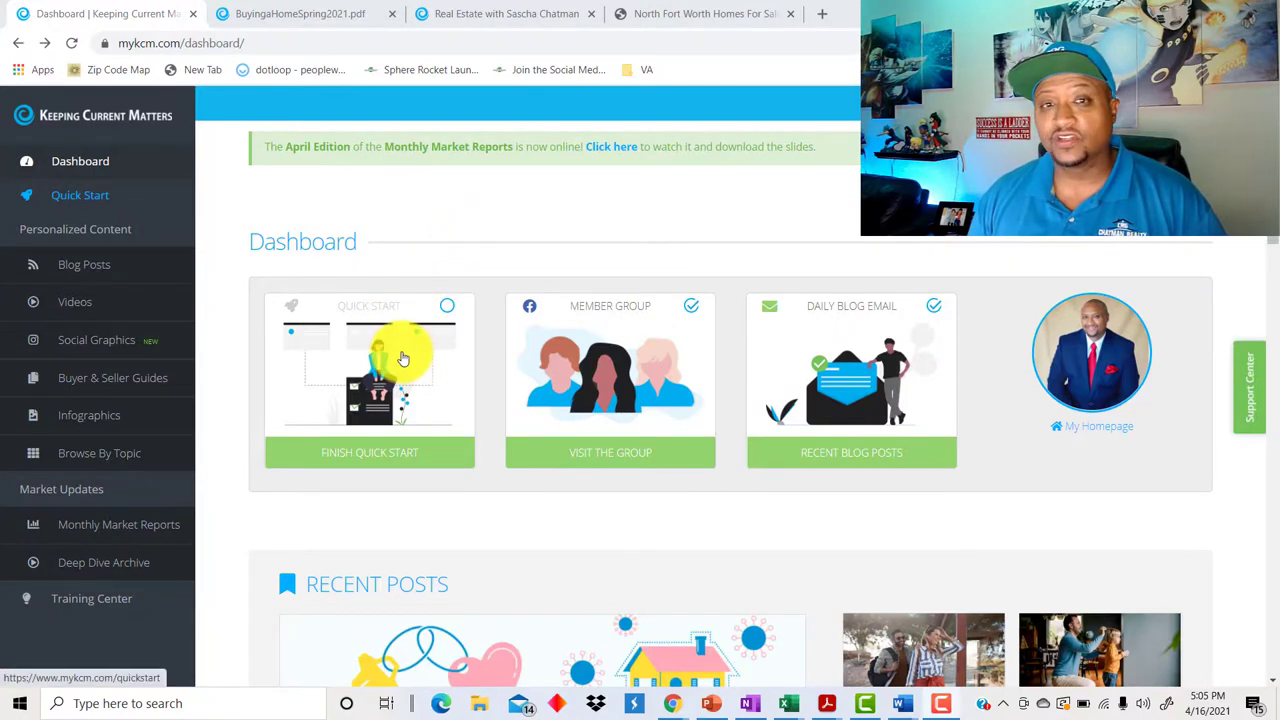
Open the 'Home Is Where the Heart Is [INFOGRAPHIC]' card from the Dashboard's Recent Posts
scroll(690, 418, "down", 5)
scroll(726, 309, "up", 3)
scroll(751, 271, "down", 3)
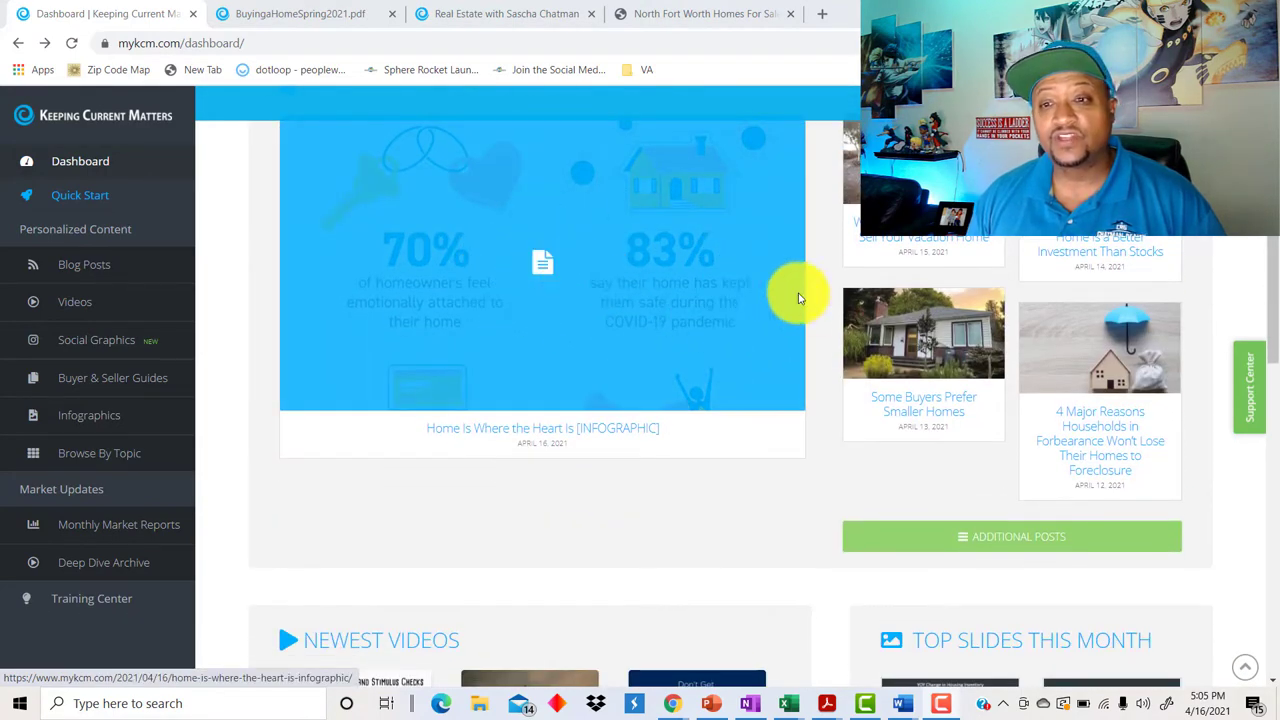
left_click(537, 285)
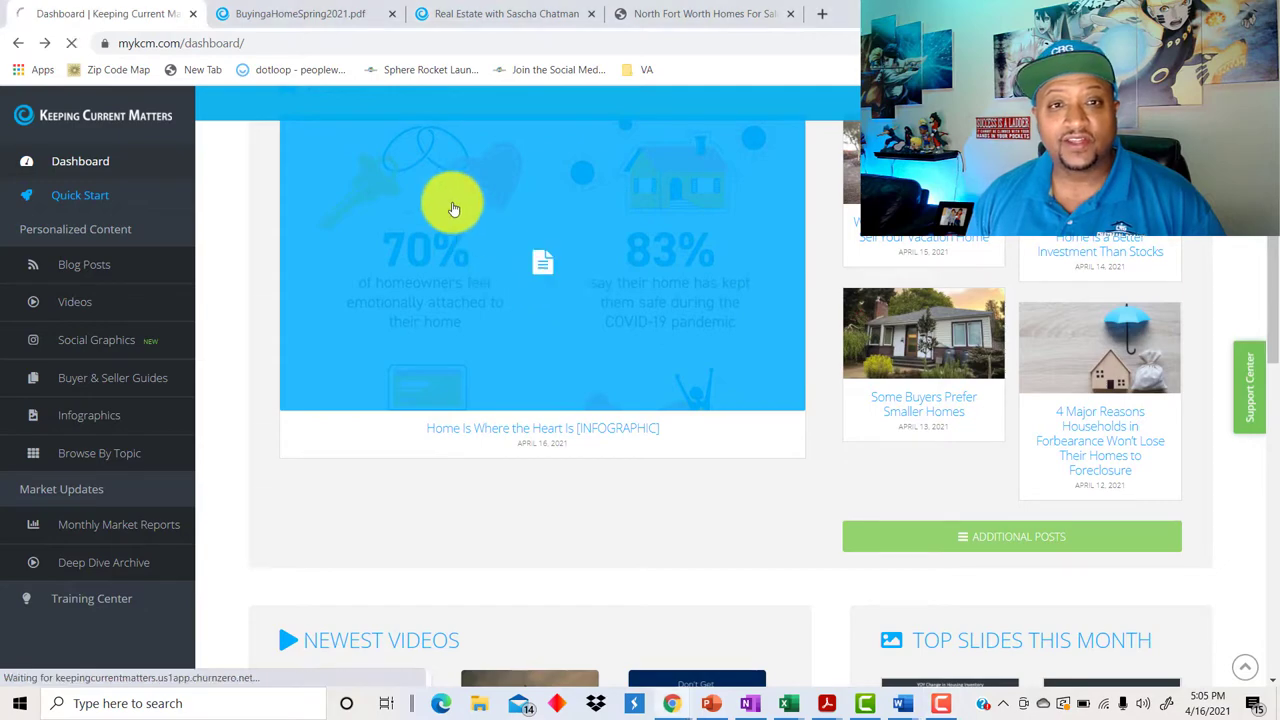
Glance at the buyer-guide PDF, then bring up the agent's personalized Simplifying The Market blog
left_click(279, 17)
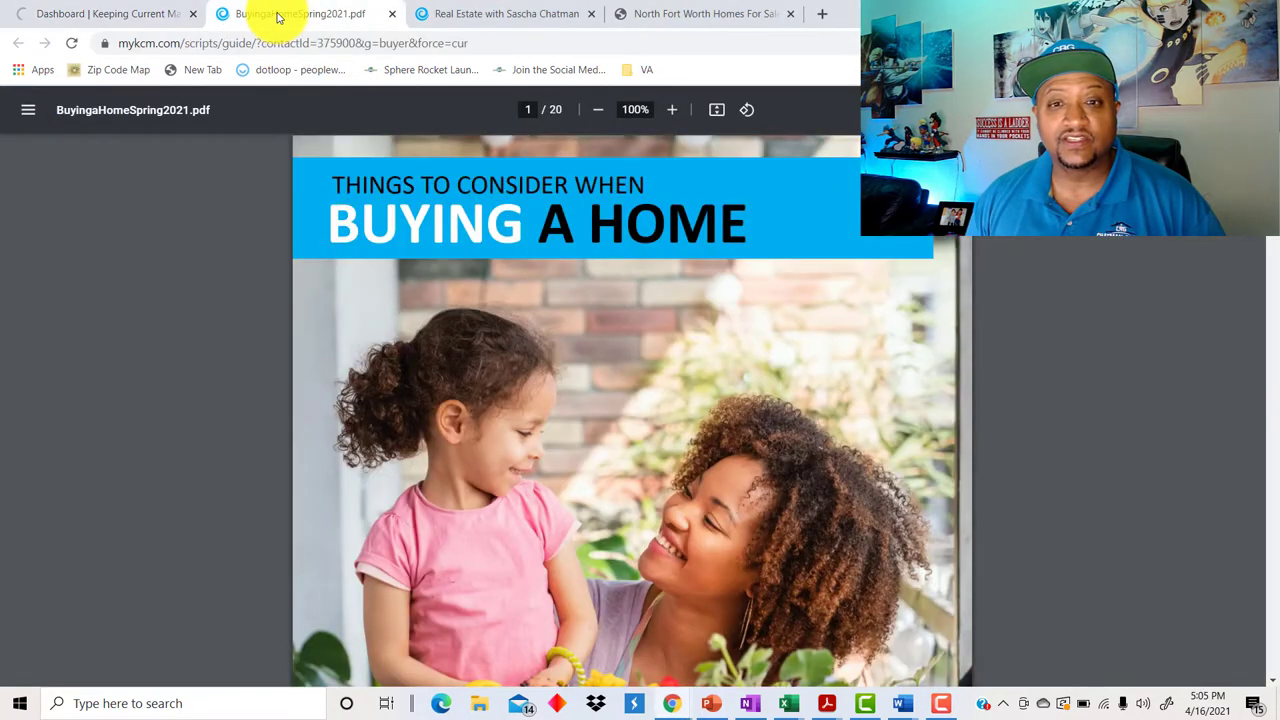
left_click(449, 14)
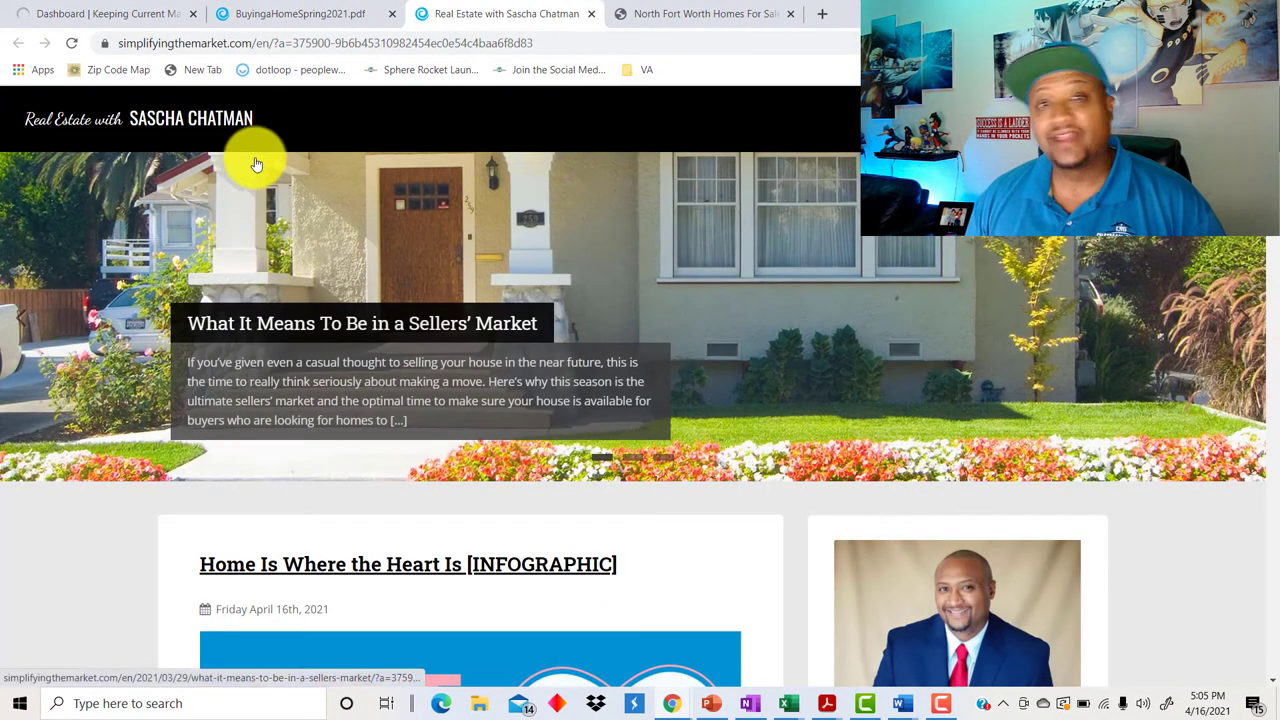
scroll(252, 170, "down", 3)
scroll(257, 351, "down", 2)
scroll(265, 360, "down", 2)
scroll(268, 352, "up", 6)
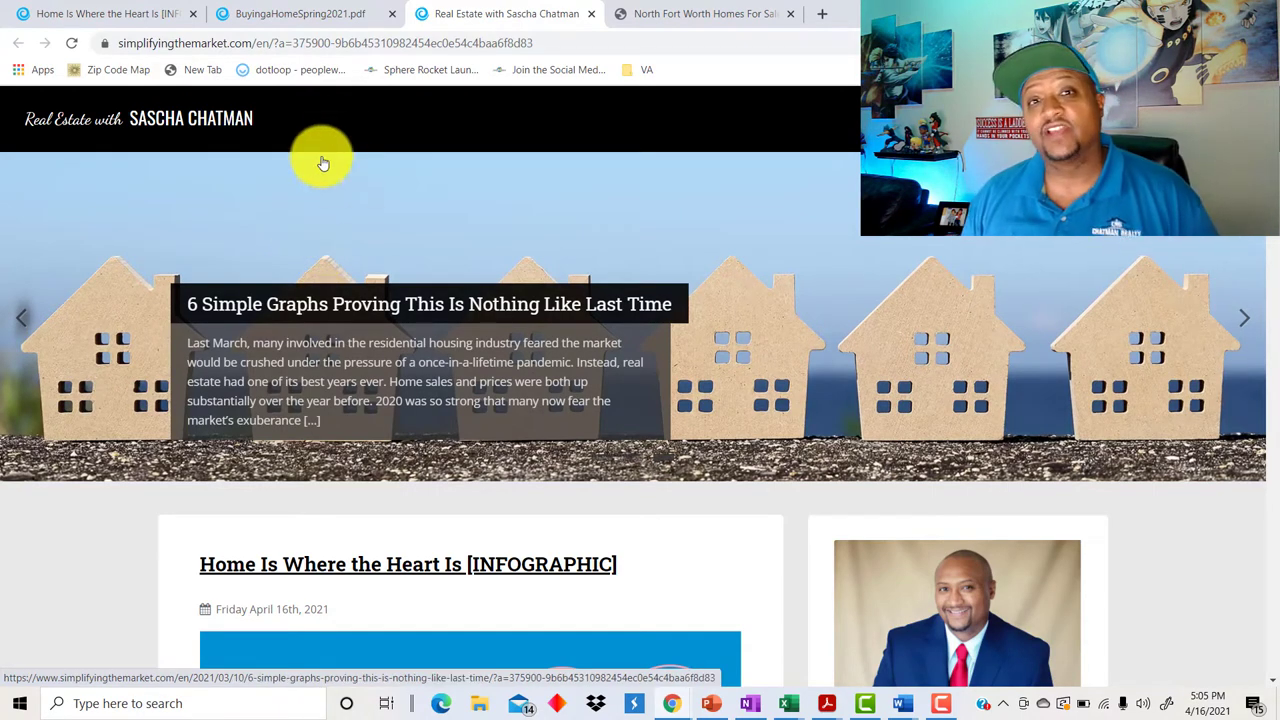
Scroll through the blog's infographic and eGuide forms, then return to the infographic post
scroll(450, 210, "down", 4)
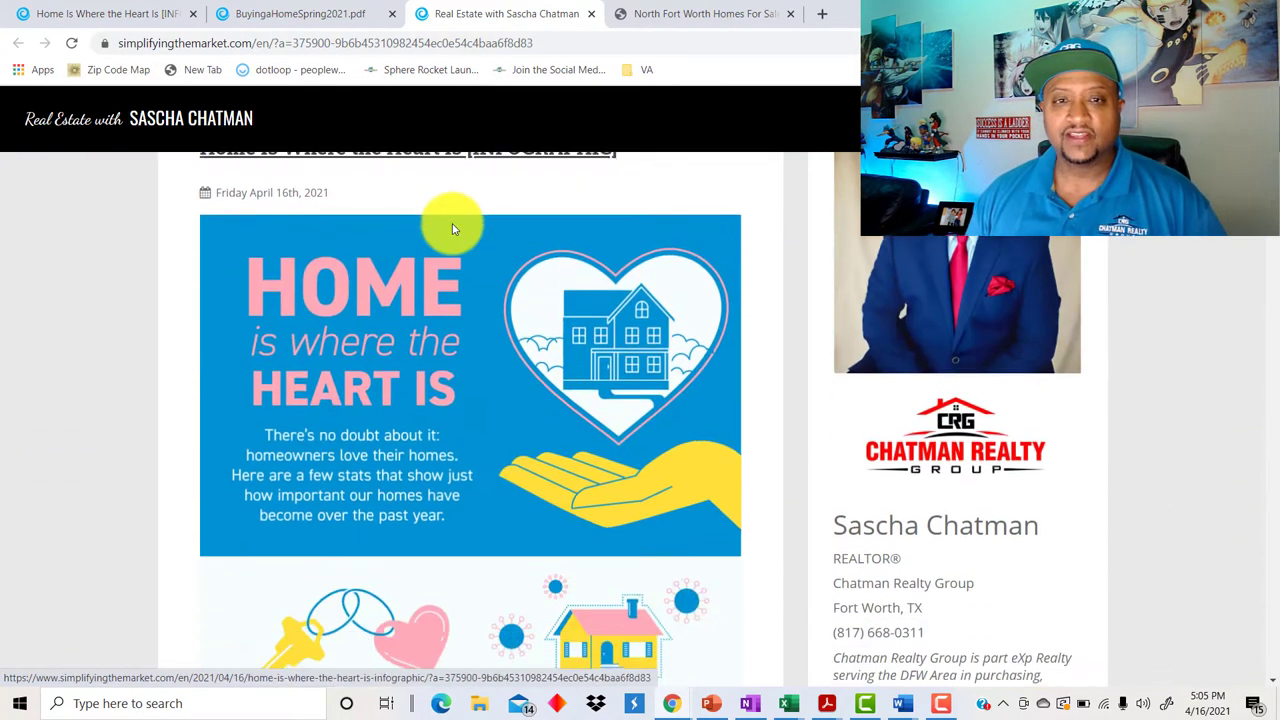
scroll(450, 220, "down", 3)
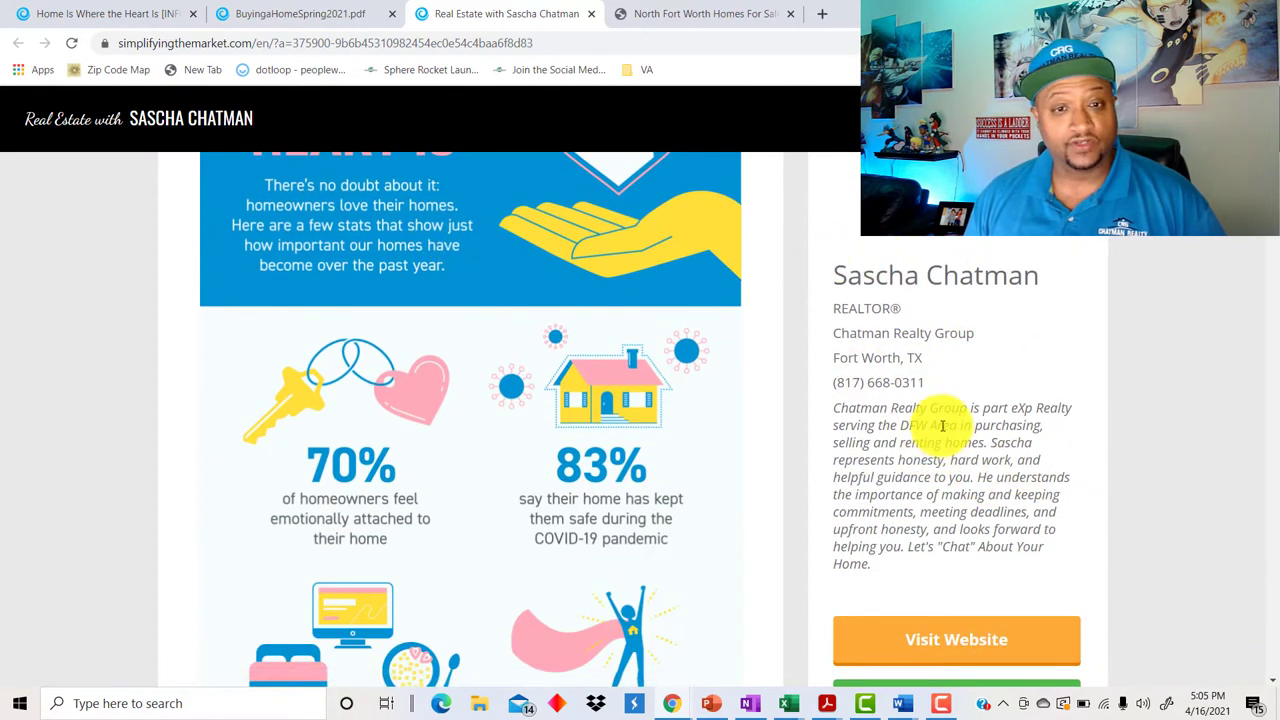
scroll(843, 380, "down", 4)
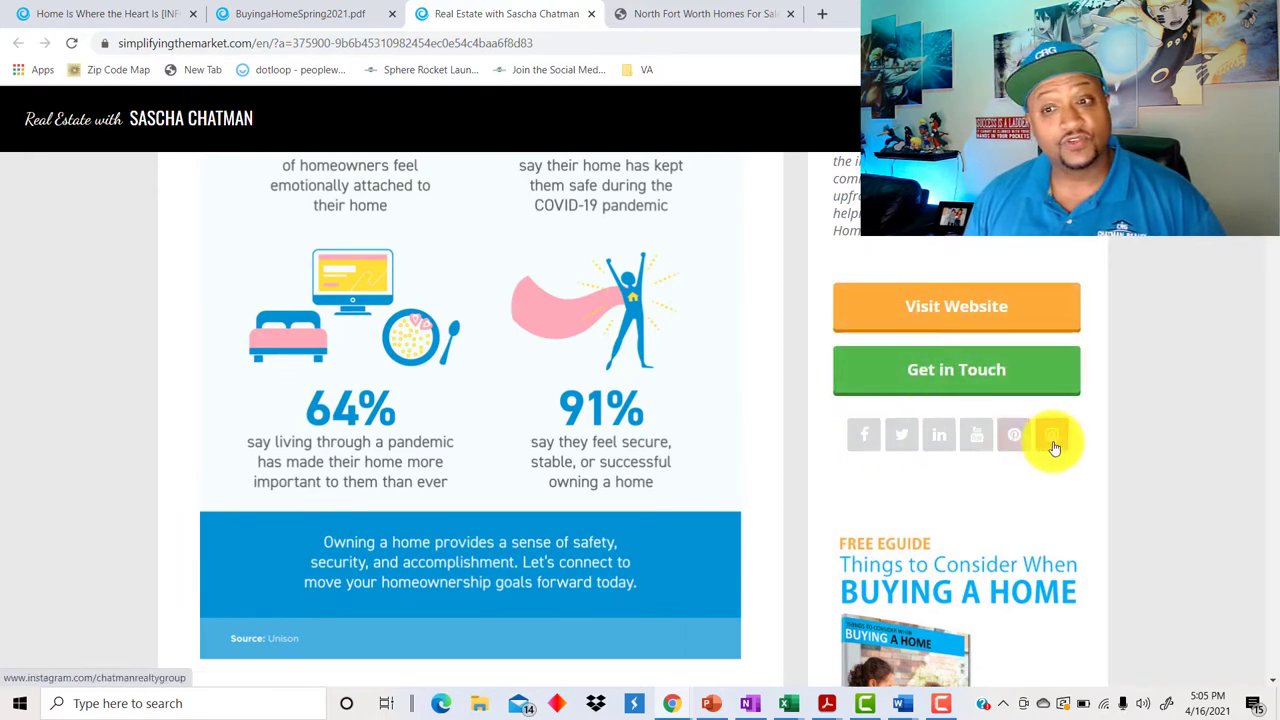
scroll(986, 409, "down", 4)
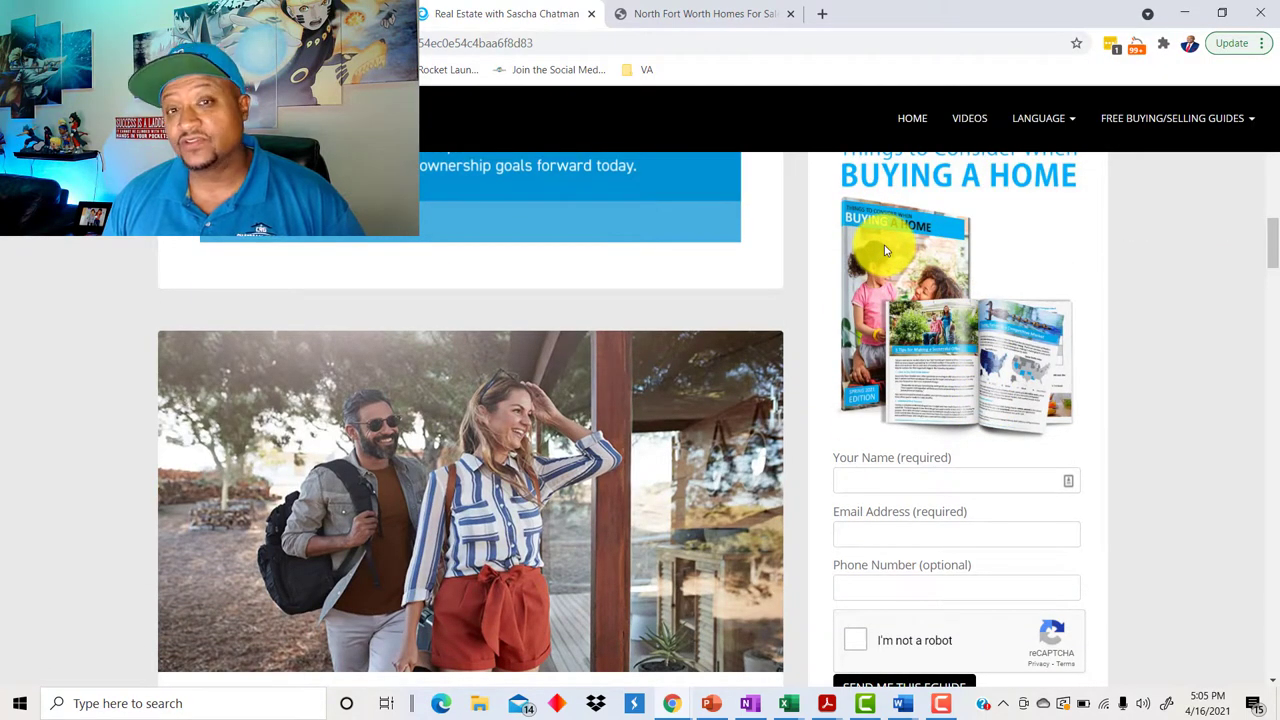
scroll(884, 250, "down", 5)
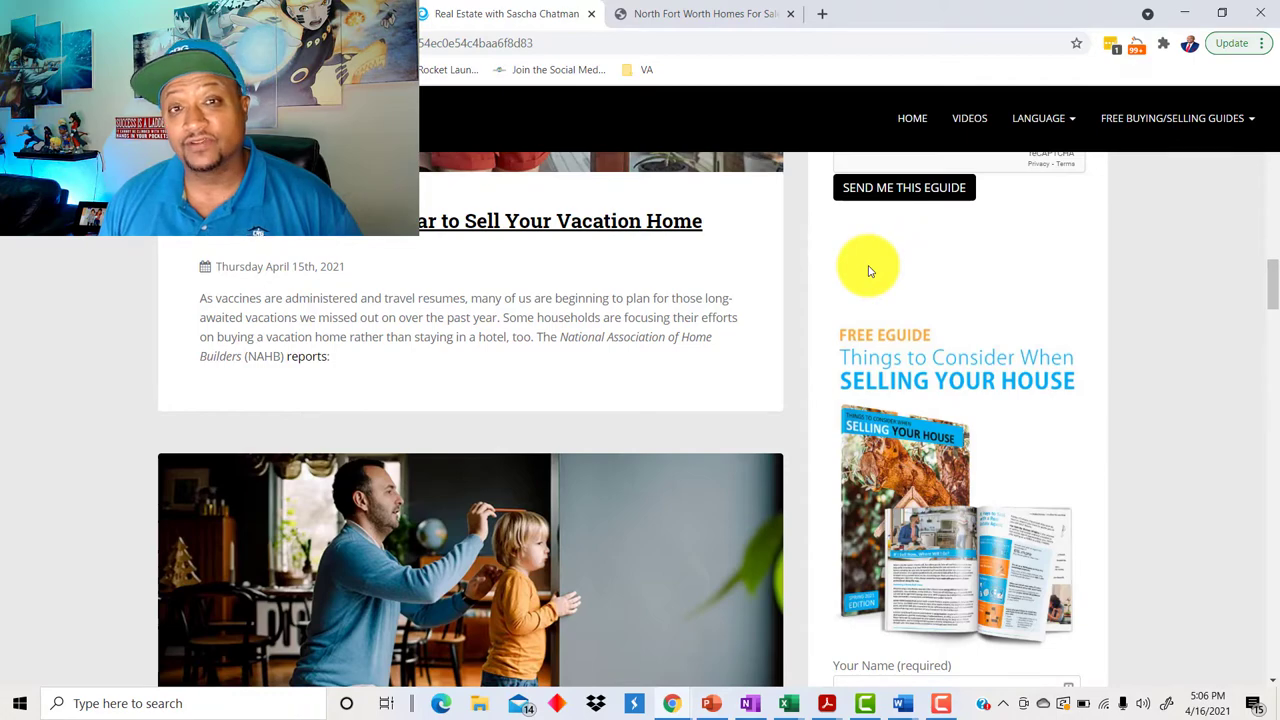
scroll(869, 271, "down", 3)
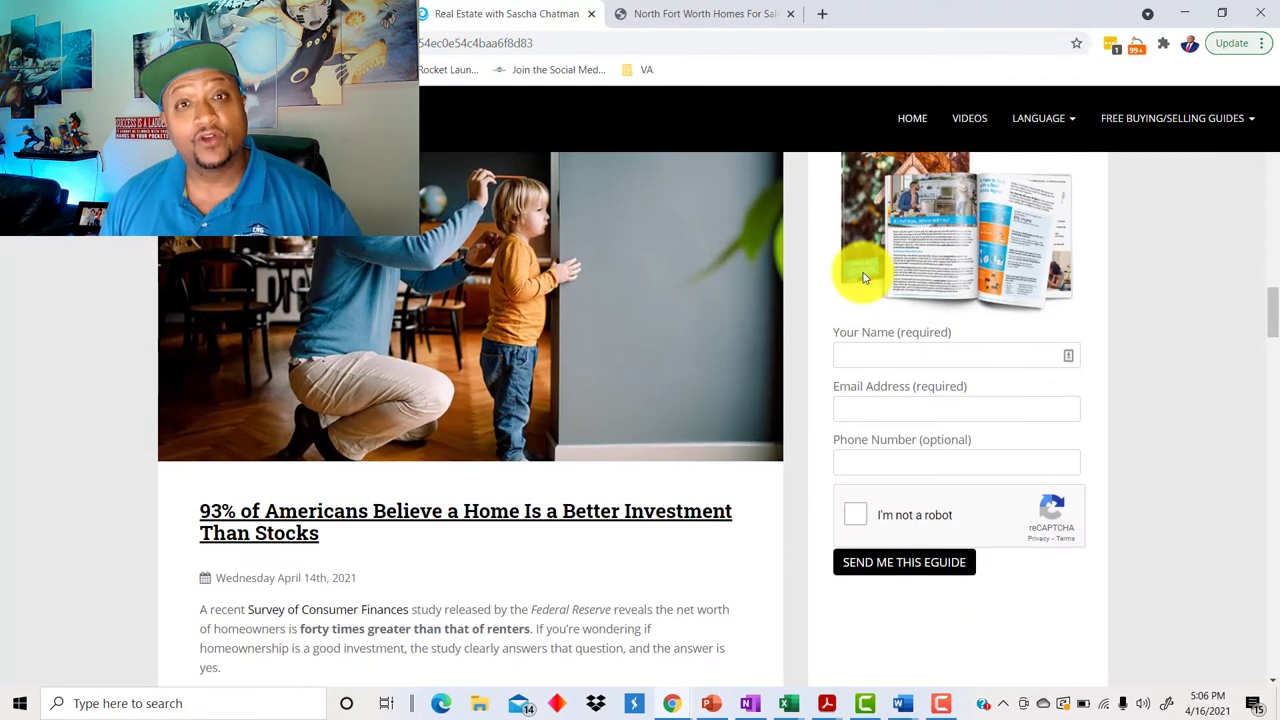
left_click(157, 17)
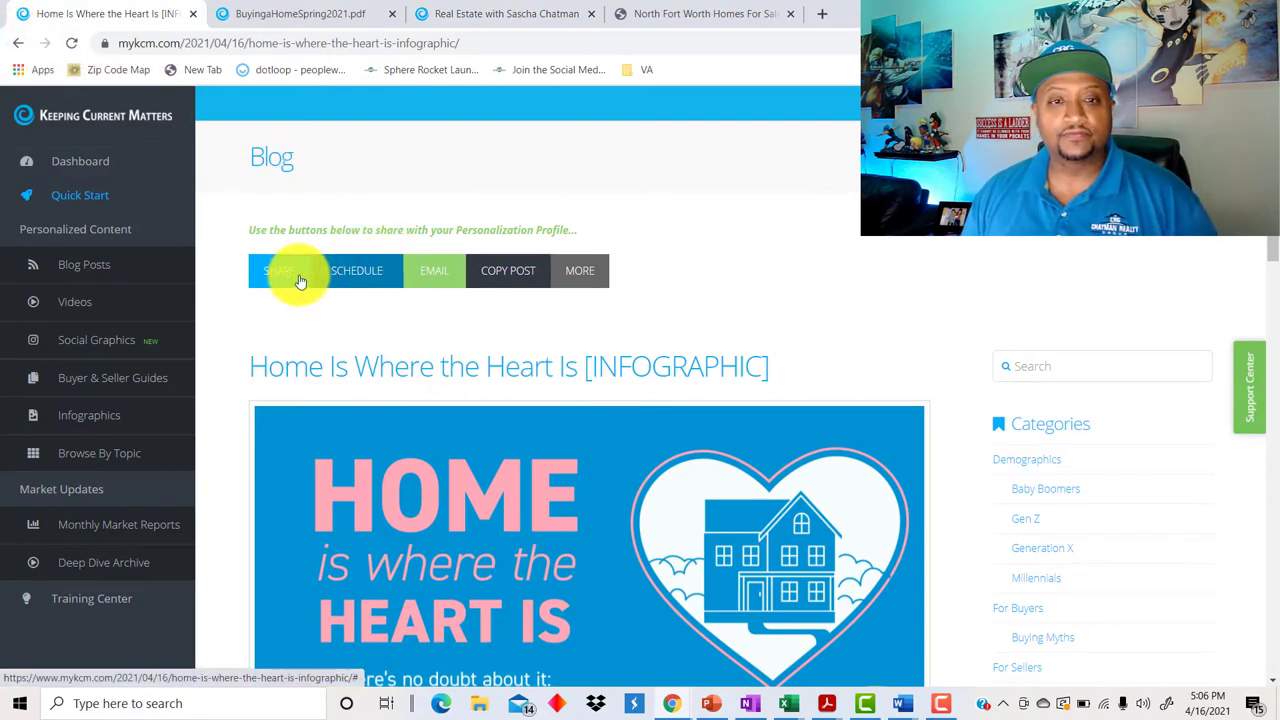
Preview the email share, then copy the Home Is Where the Heart Is post
scroll(453, 304, "down", 2)
scroll(463, 303, "up", 2)
left_click(426, 280)
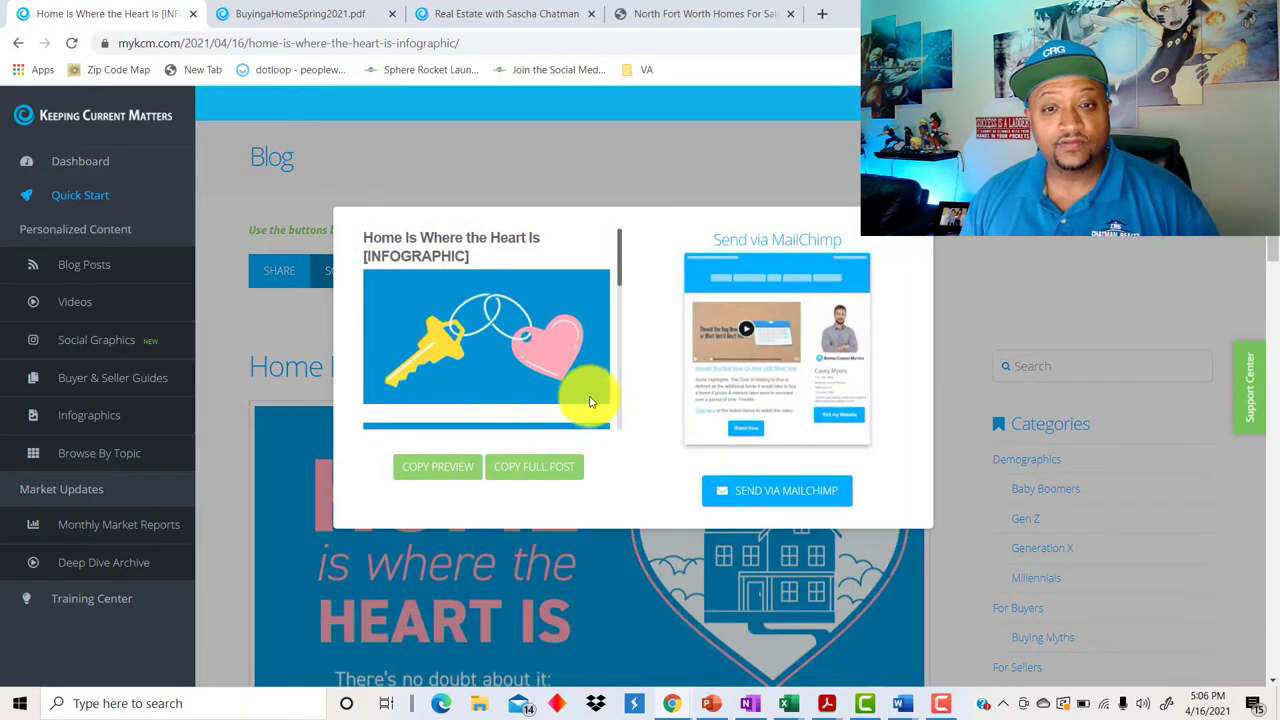
left_click(715, 186)
left_click(491, 272)
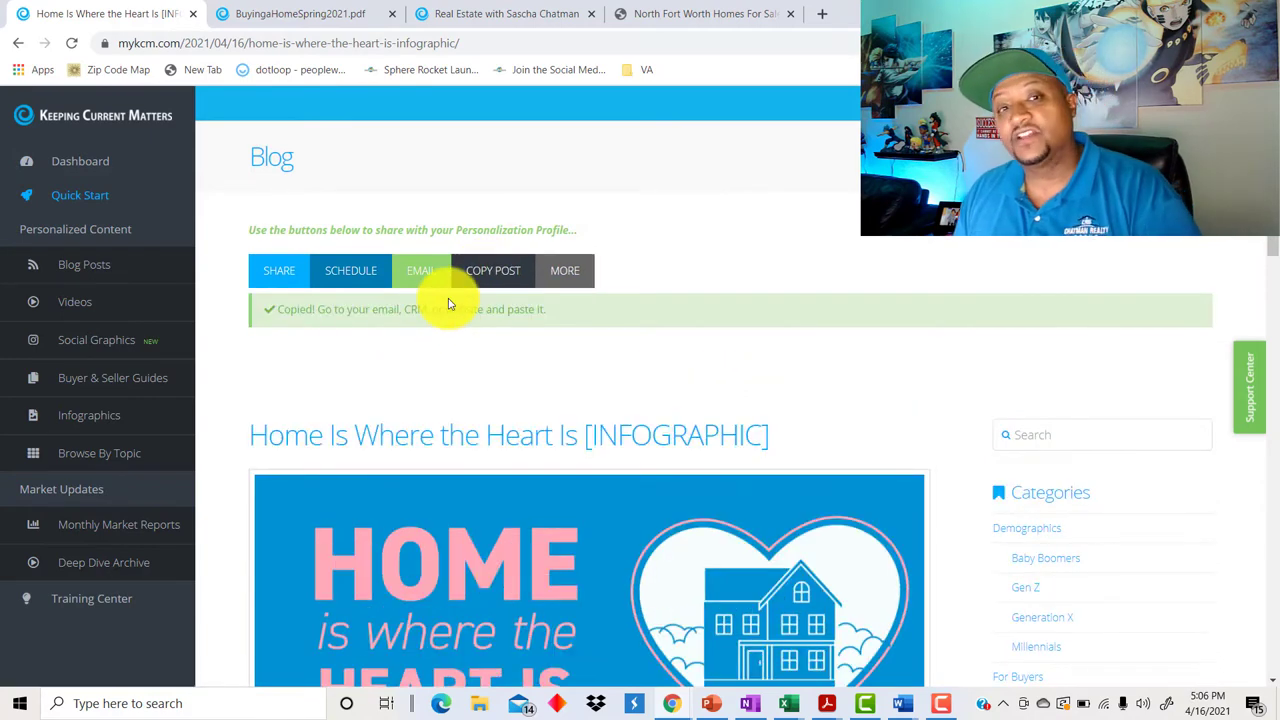
mouse_move(284, 270)
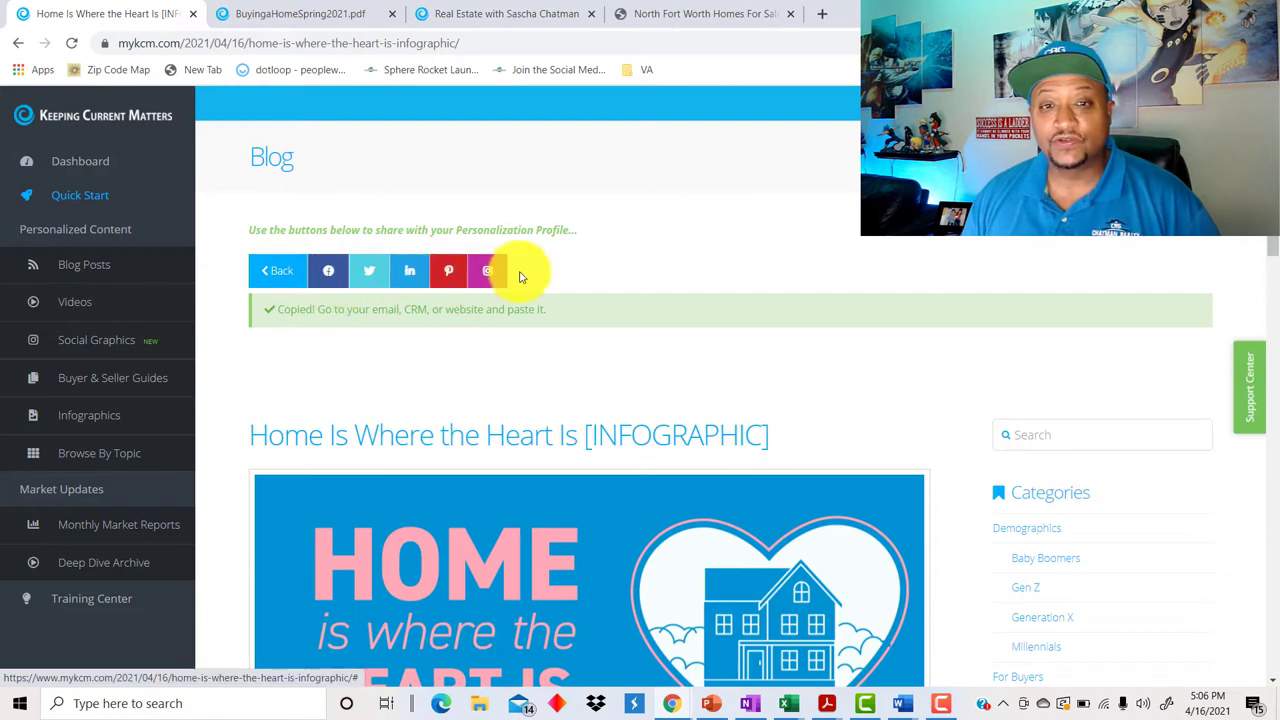
left_click(272, 272)
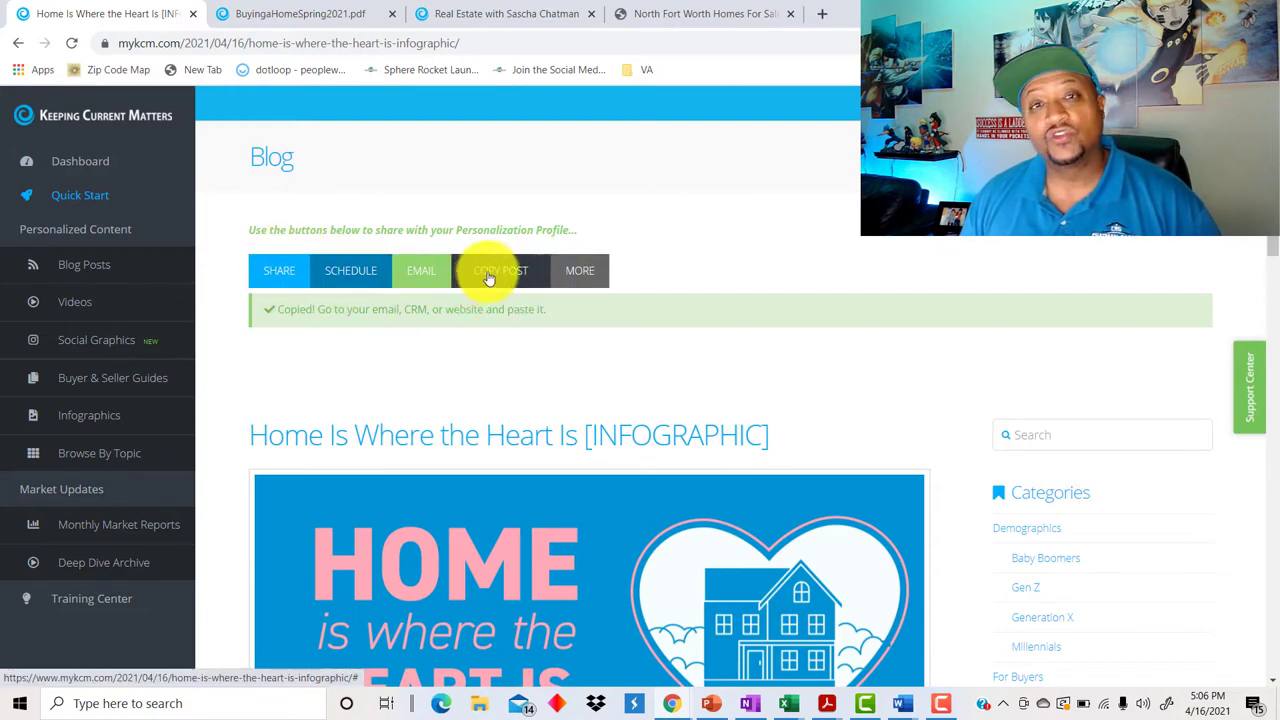
Browse to the Baby Boomers blog category
scroll(674, 343, "down", 1)
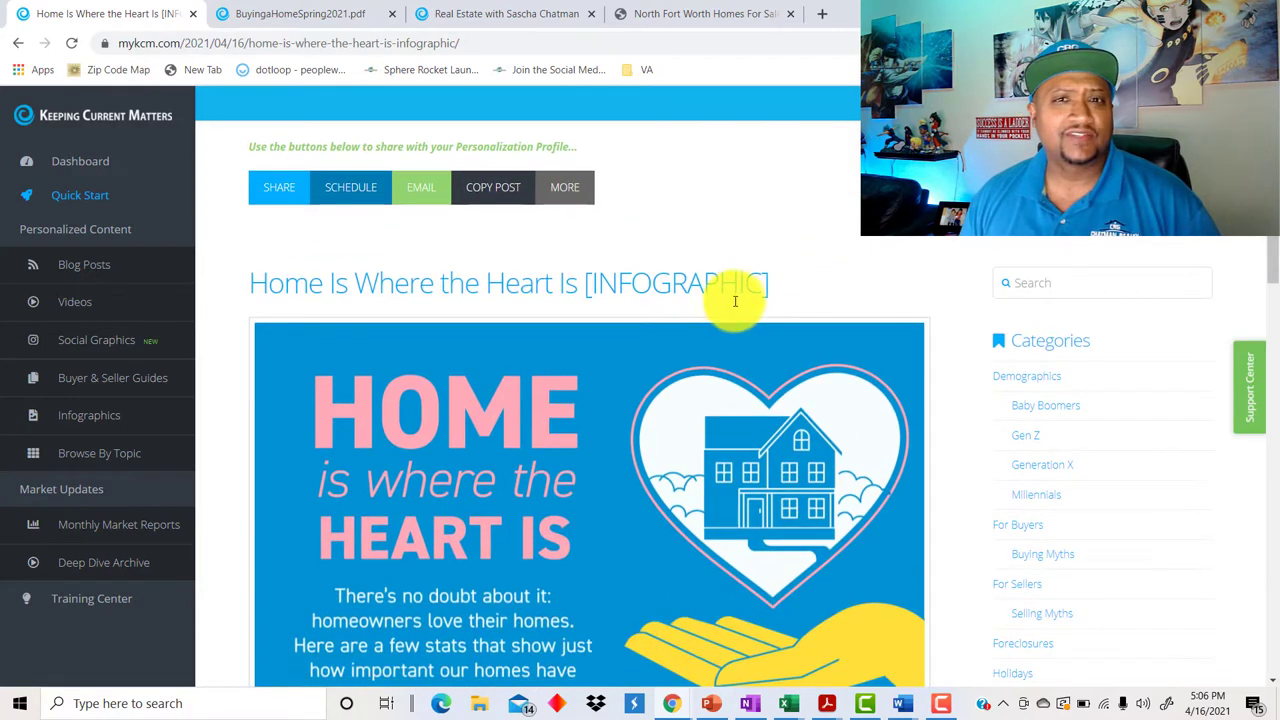
scroll(744, 290, "down", 3)
scroll(891, 300, "up", 2)
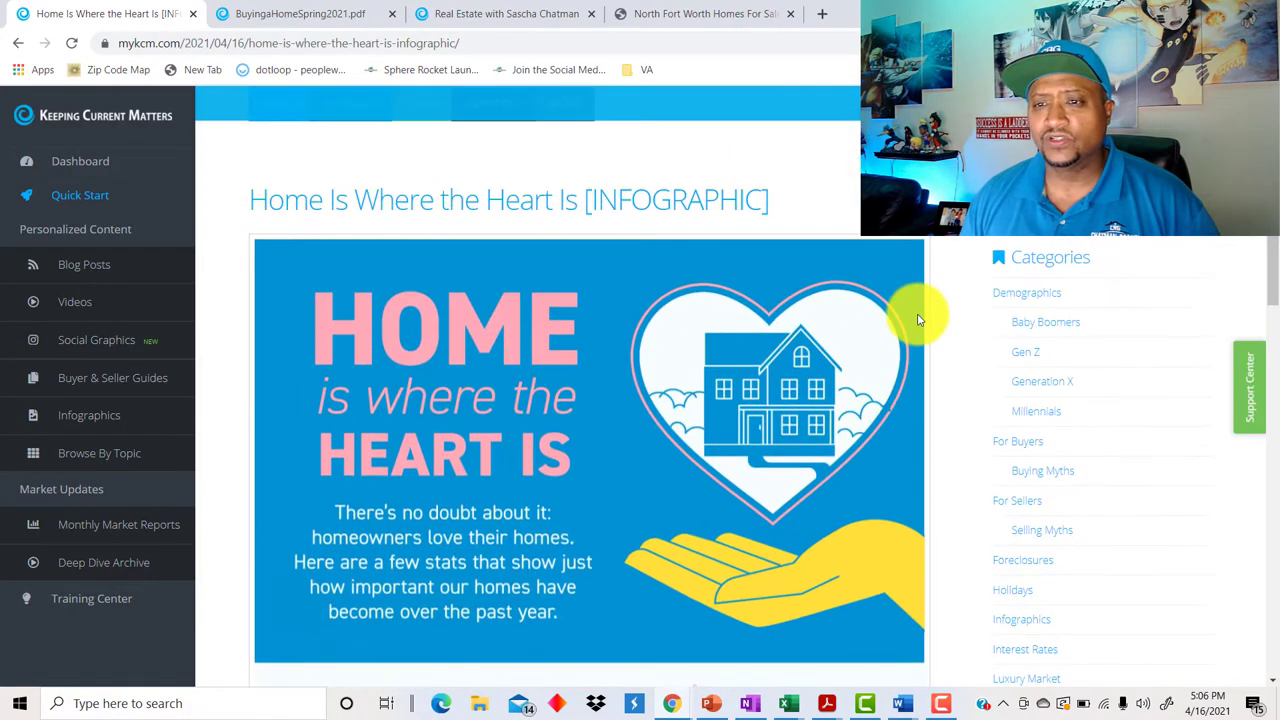
left_click(1044, 325)
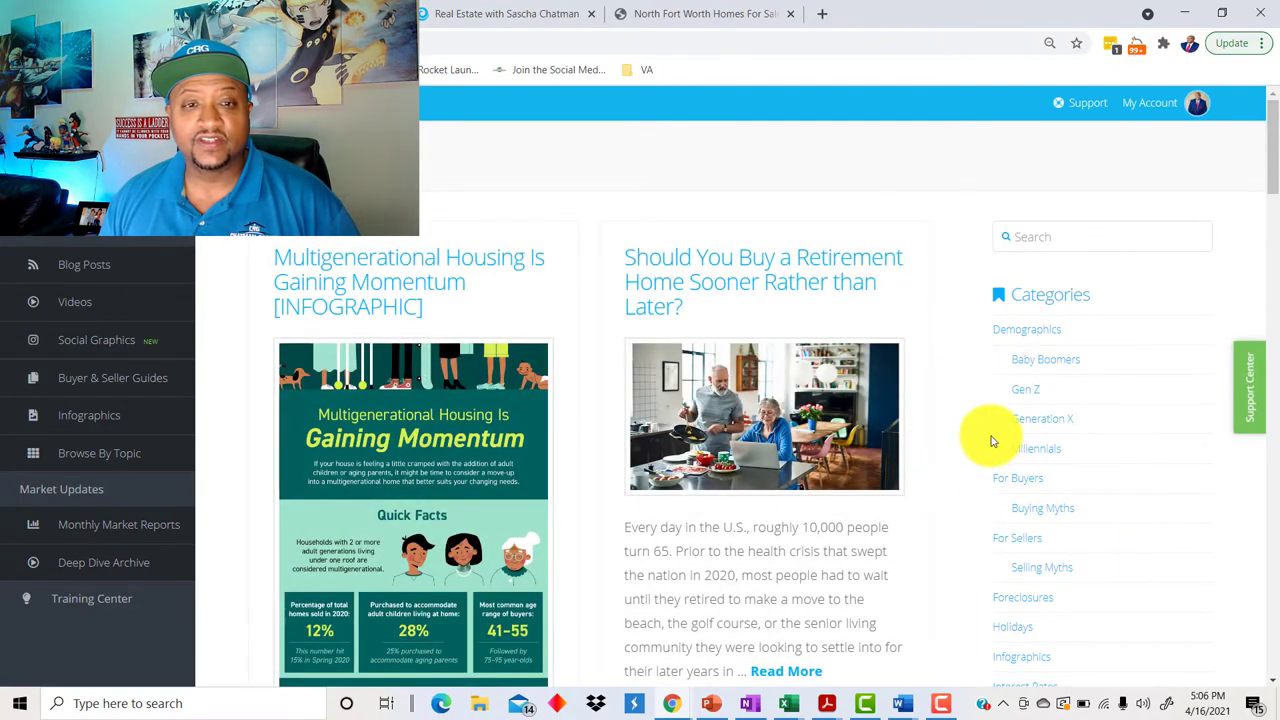
Open the Multigenerational Housing Is Gaining Momentum infographic and view its personalized agent contact footer
scroll(950, 434, "down", 2)
scroll(596, 422, "up", 1)
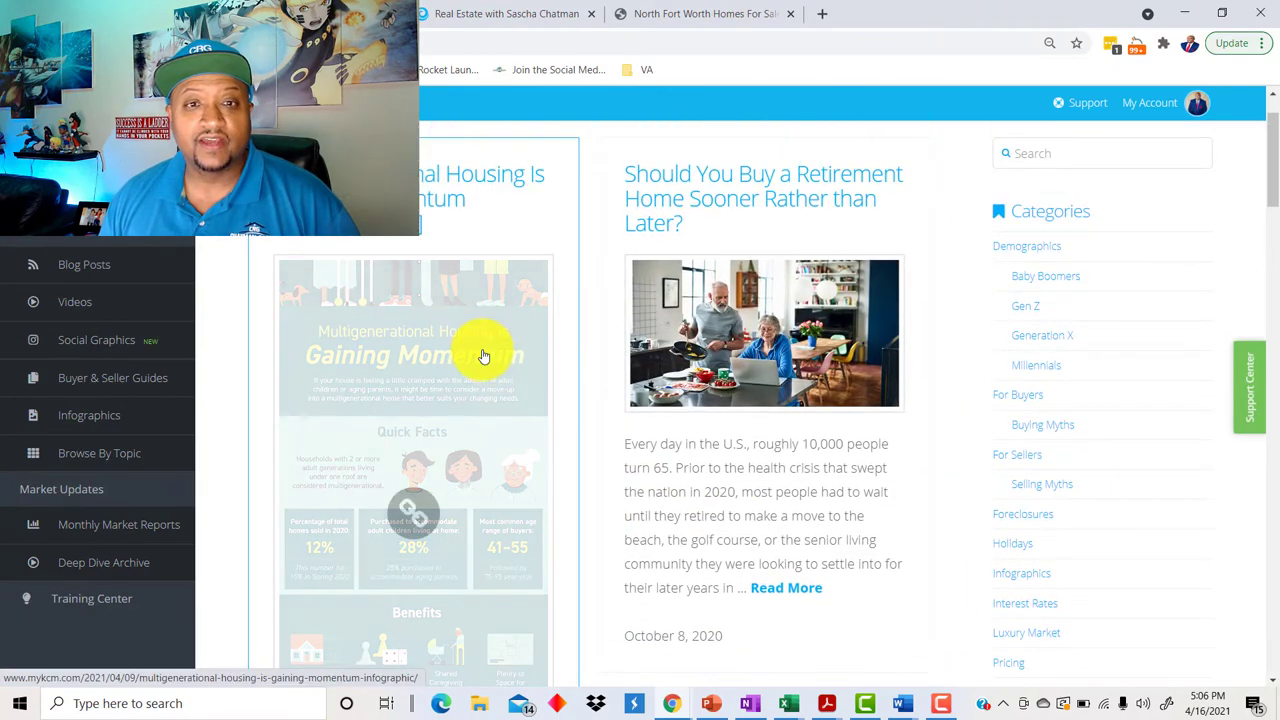
left_click(405, 352)
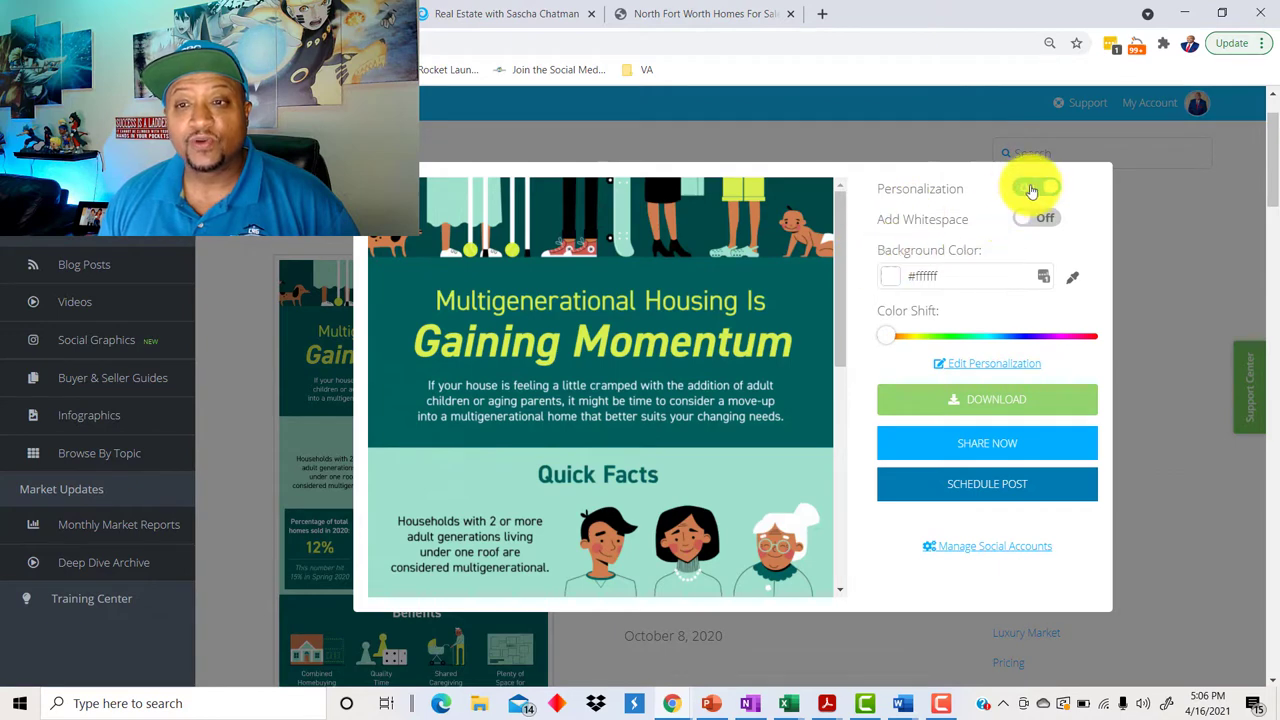
scroll(809, 326, "down", 8)
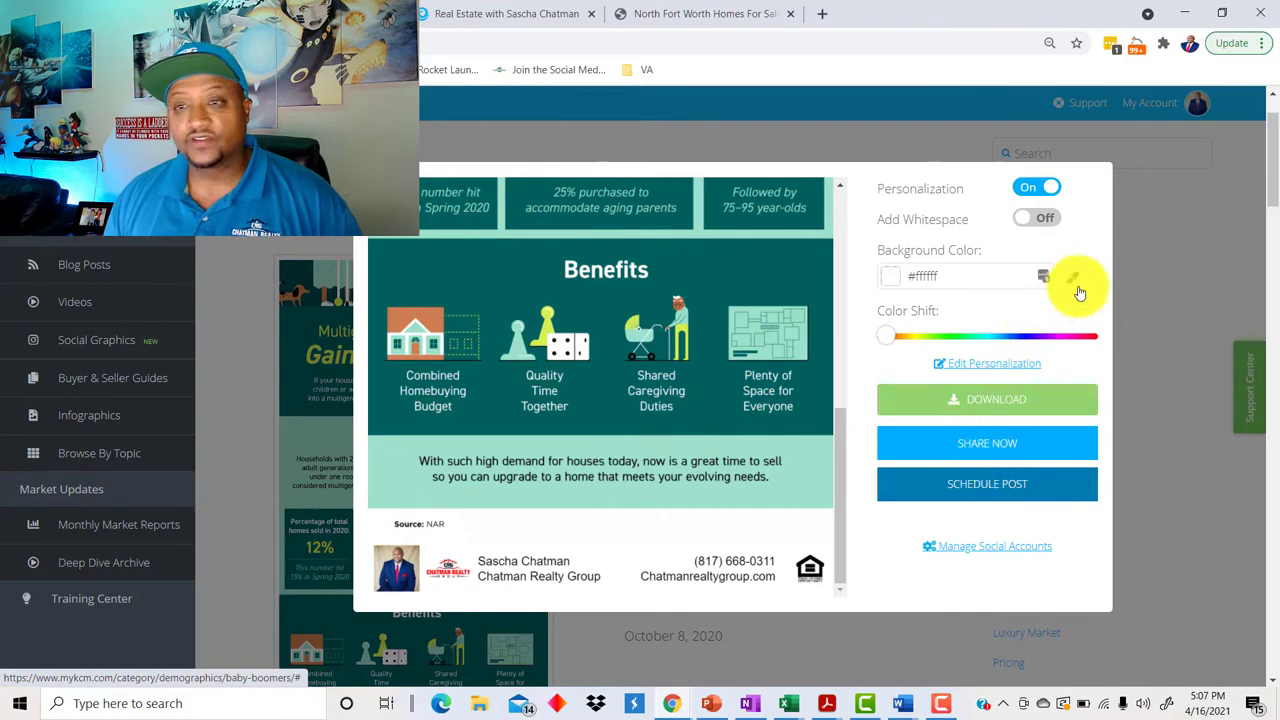
Close the infographic sharing window and go to the Blog Posts list
left_click(1157, 240)
scroll(300, 251, "up", 1)
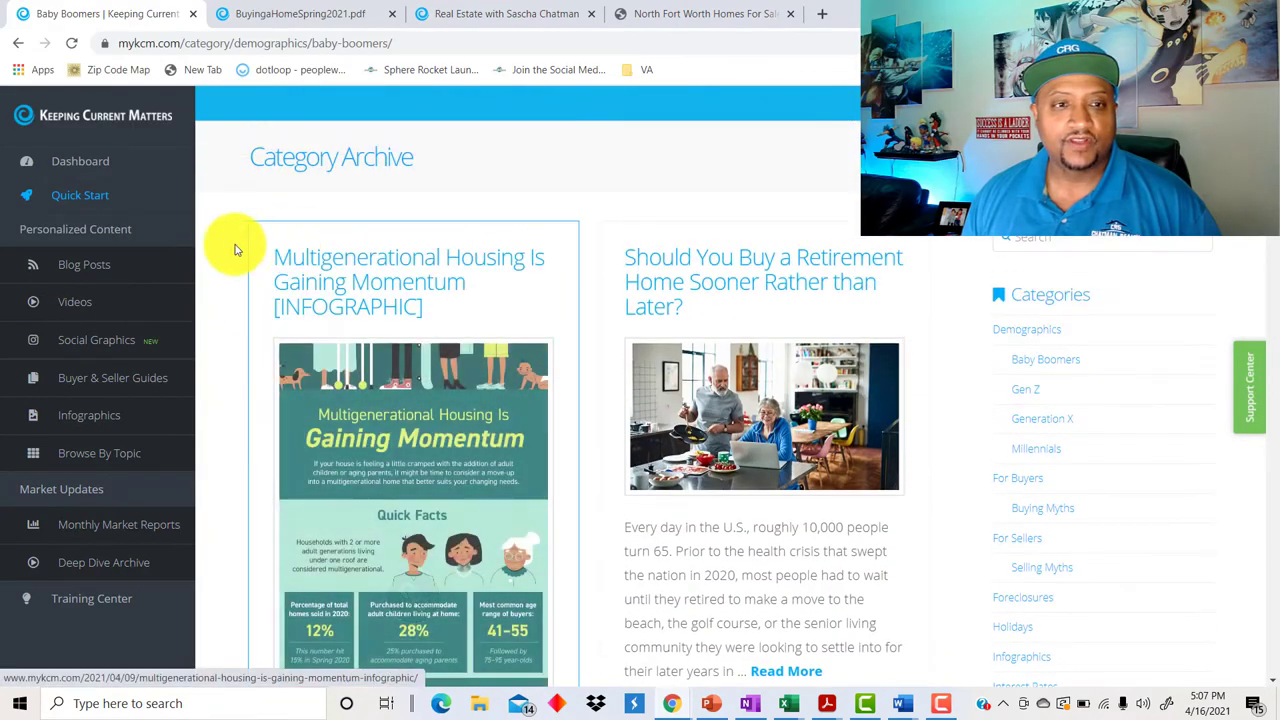
left_click(100, 266)
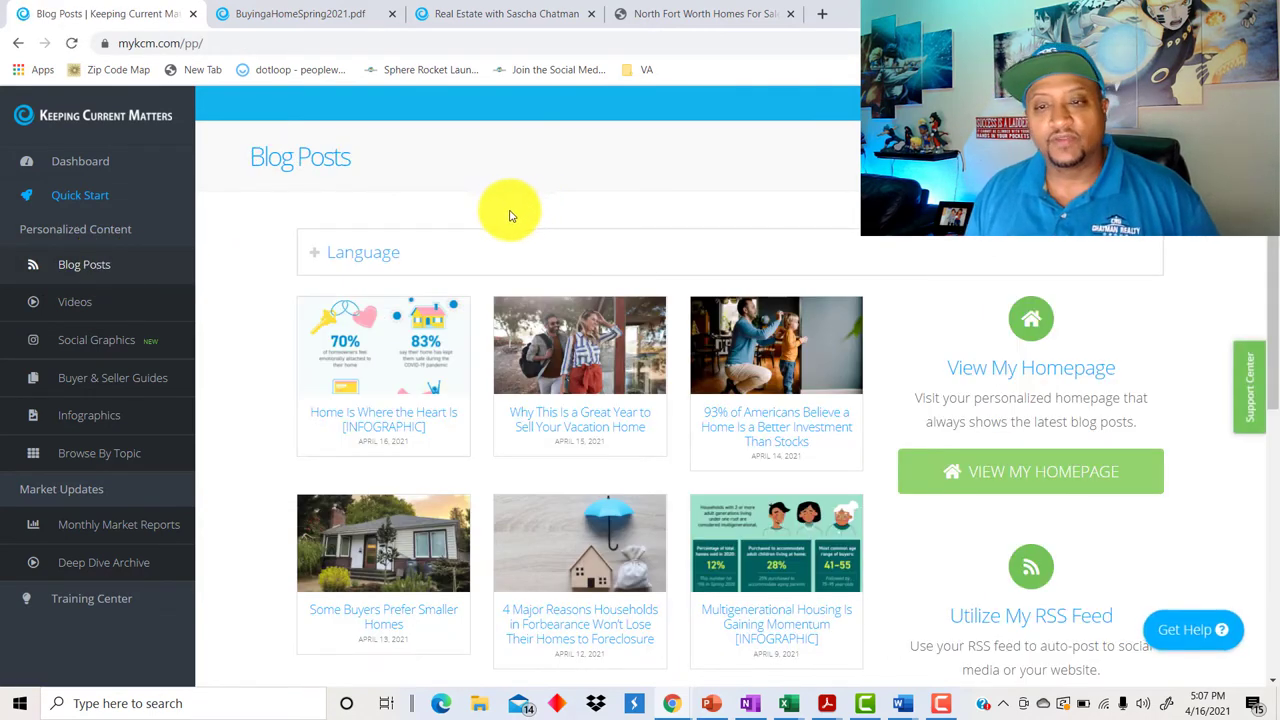
Open the MY RSS FEED LINK page, then switch to the agent's eXp Realty website
scroll(470, 213, "down", 3)
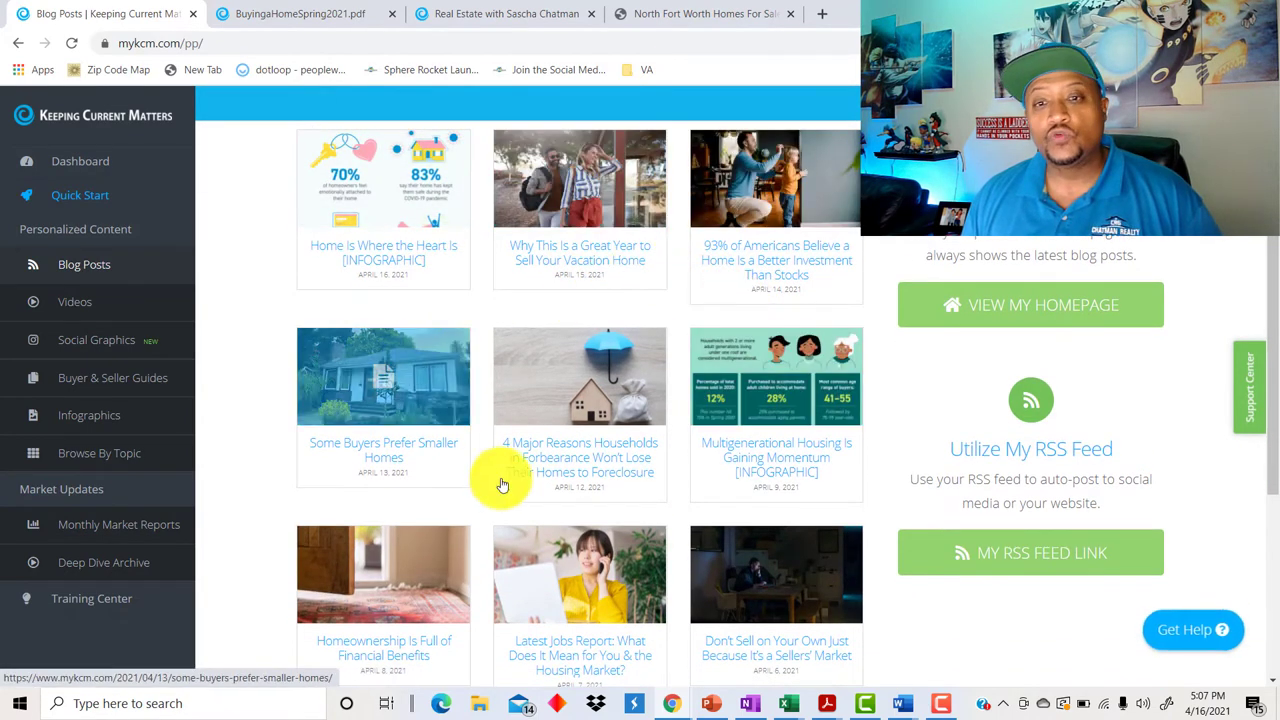
scroll(642, 462, "down", 1)
scroll(642, 462, "down", 4)
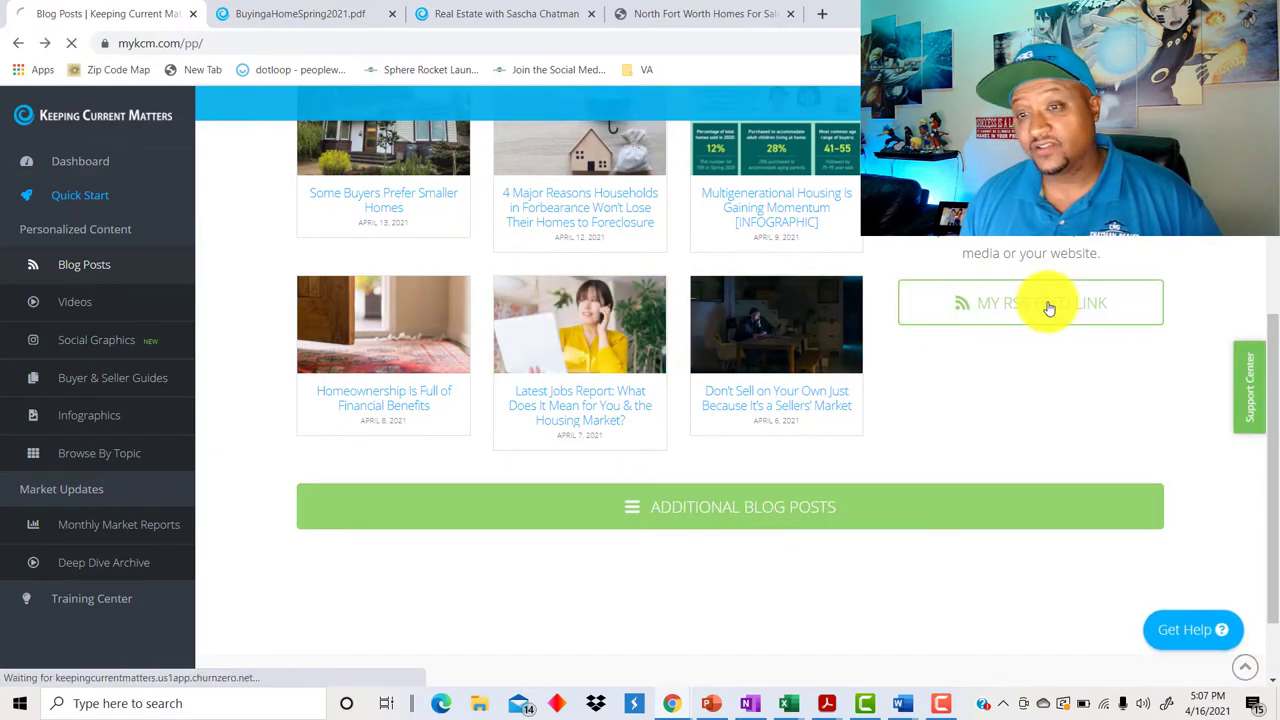
left_click(986, 316)
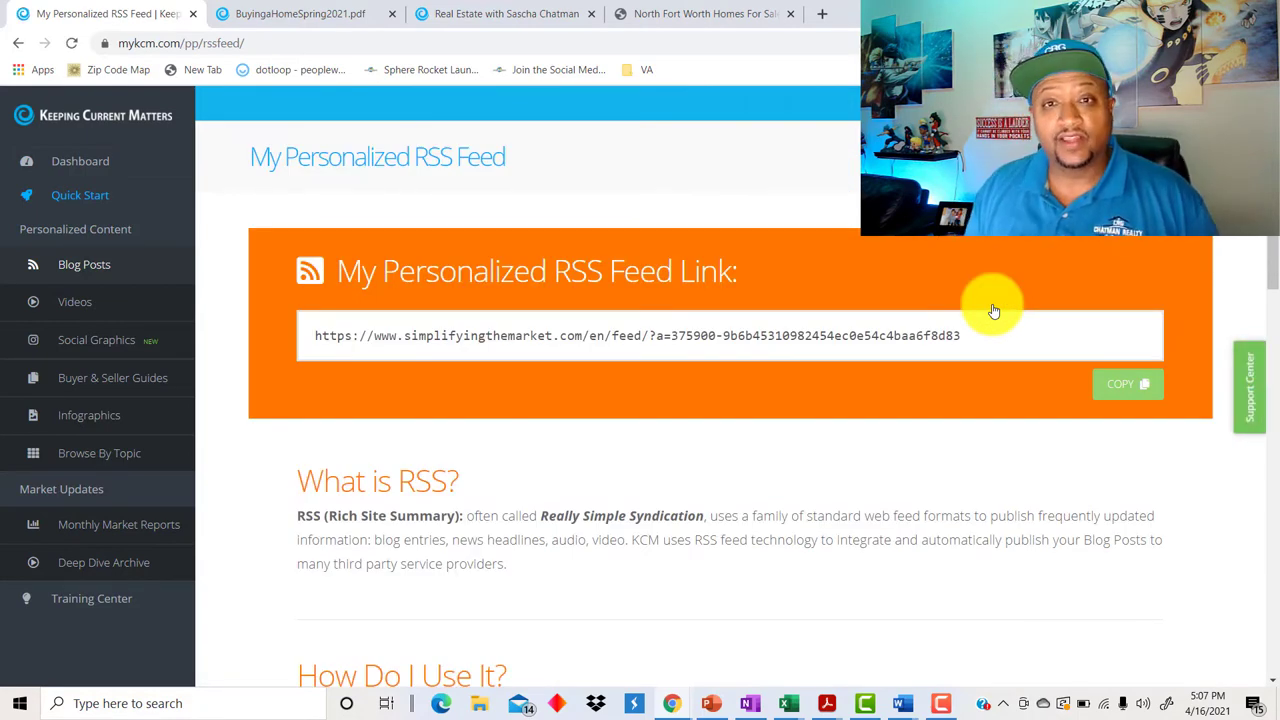
left_click(634, 16)
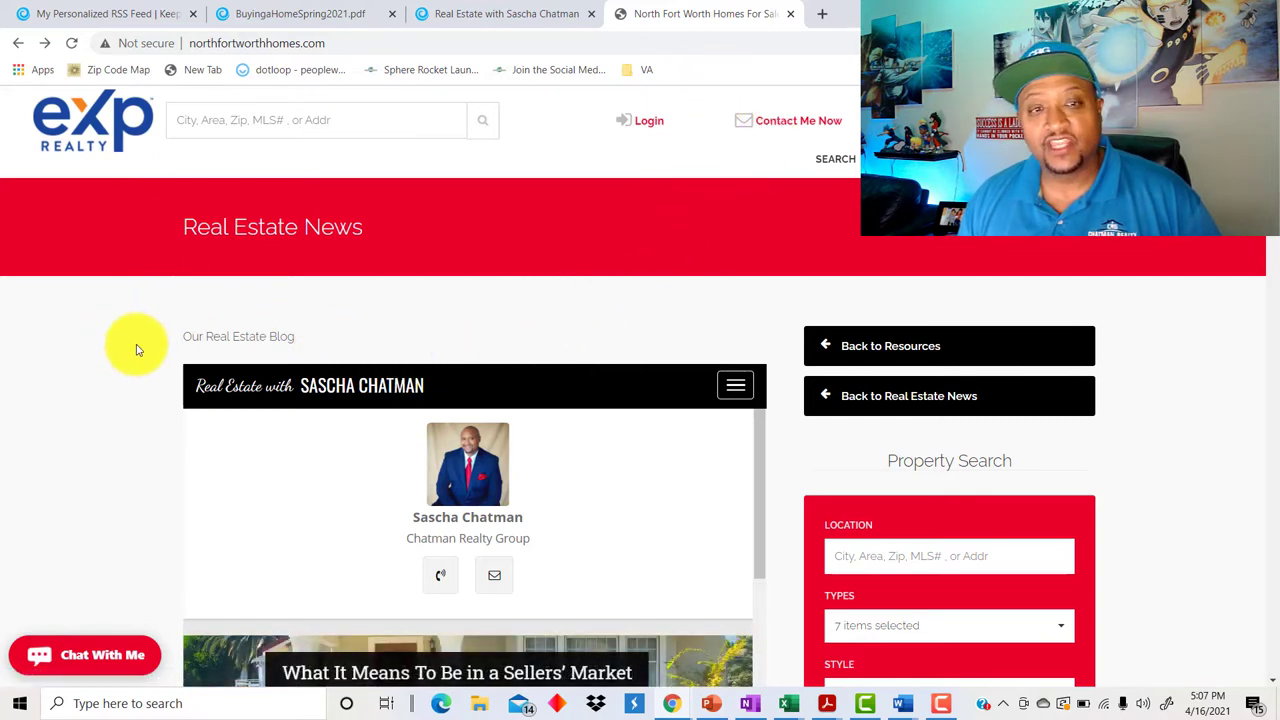
Enlarge the embedded blog's Home Is Where the Heart Is infographic, then return to the RSS feed page
scroll(295, 415, "down", 3)
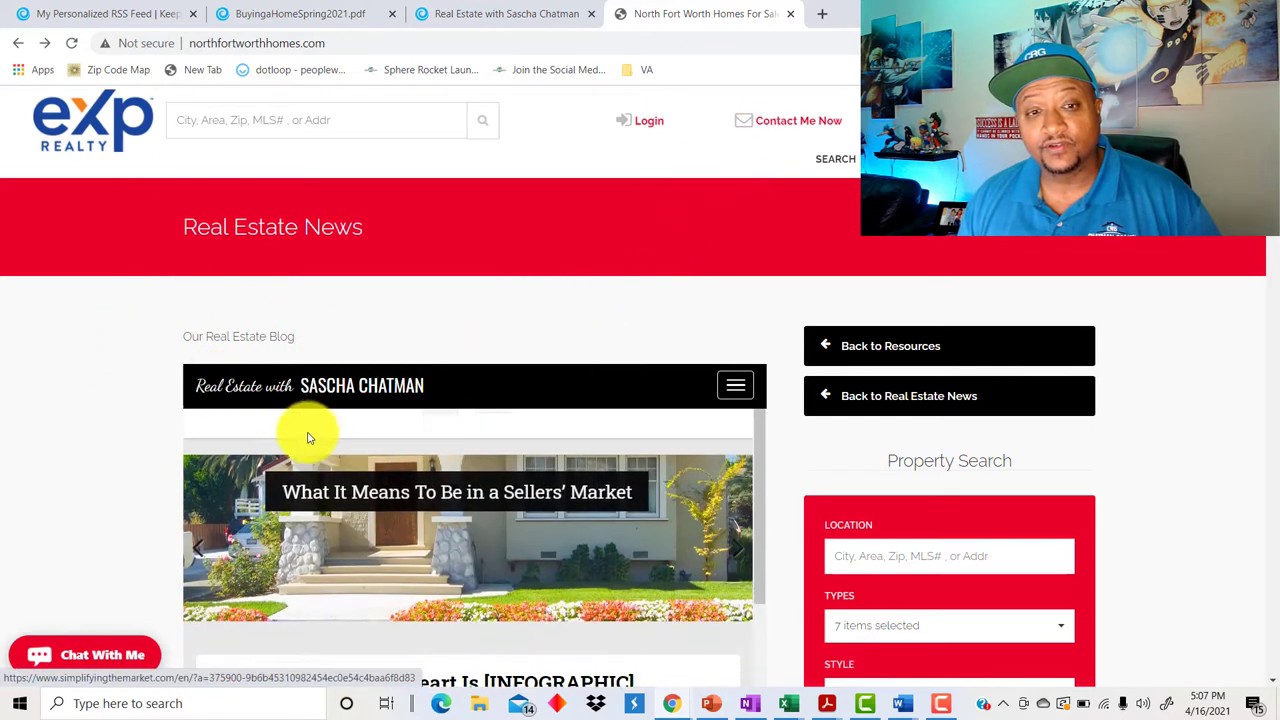
scroll(268, 452, "down", 1)
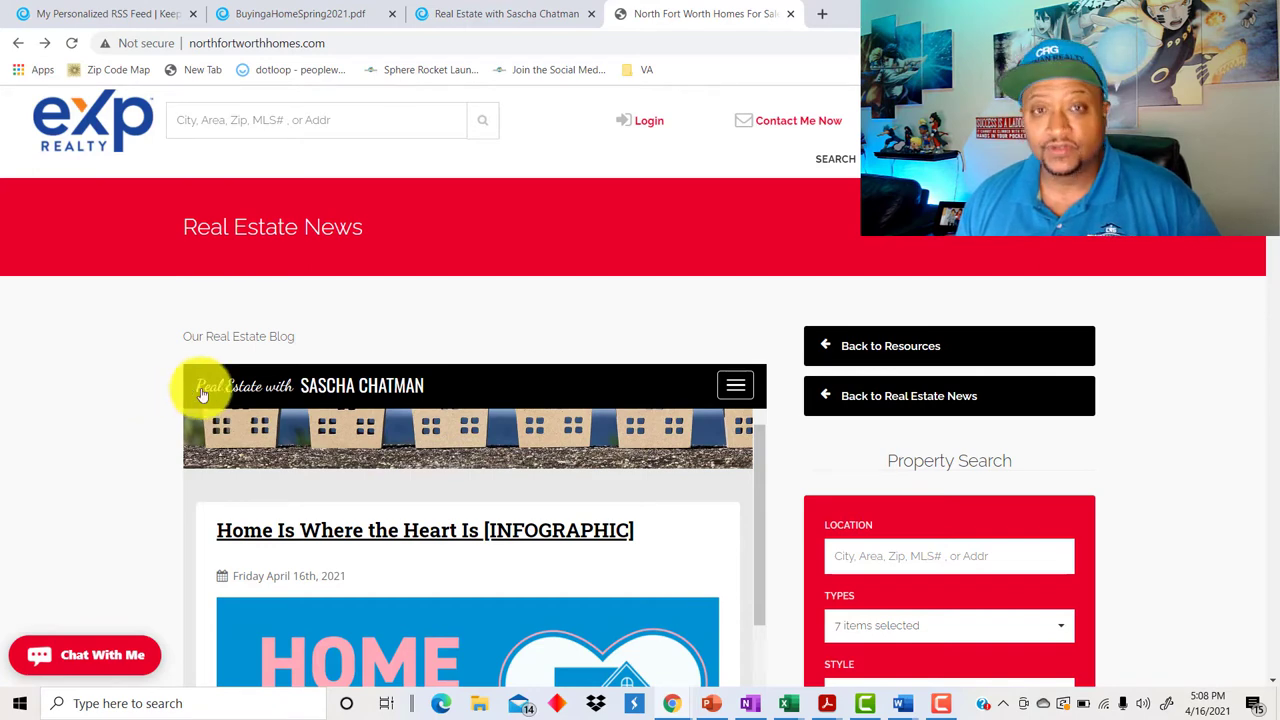
scroll(309, 429, "down", 5)
scroll(130, 403, "down", 8)
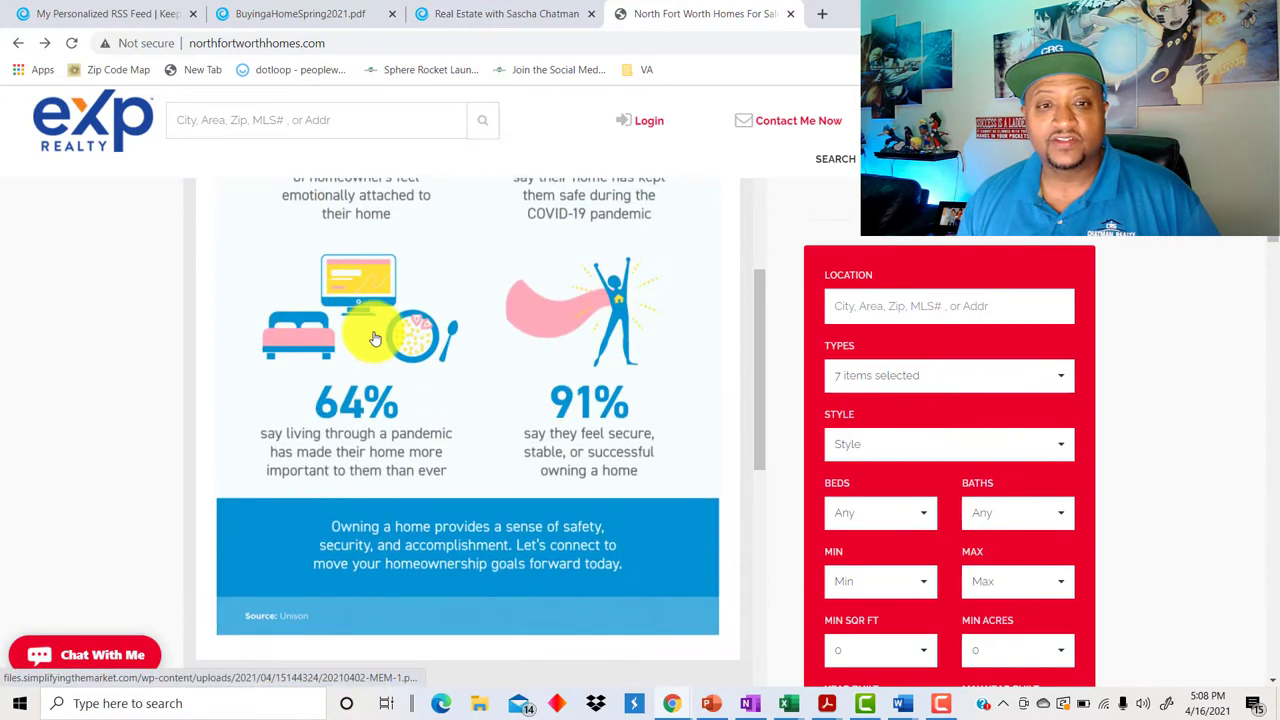
left_click(368, 332)
scroll(437, 349, "down", 6)
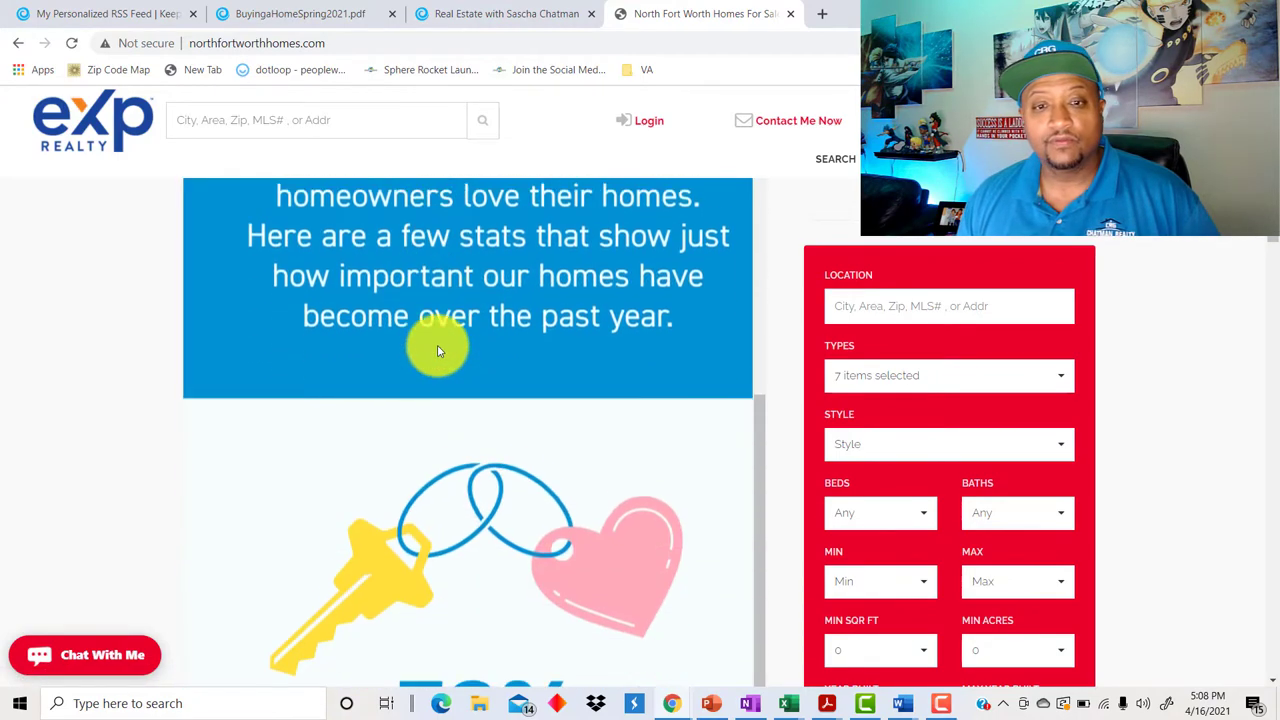
scroll(433, 358, "up", 6)
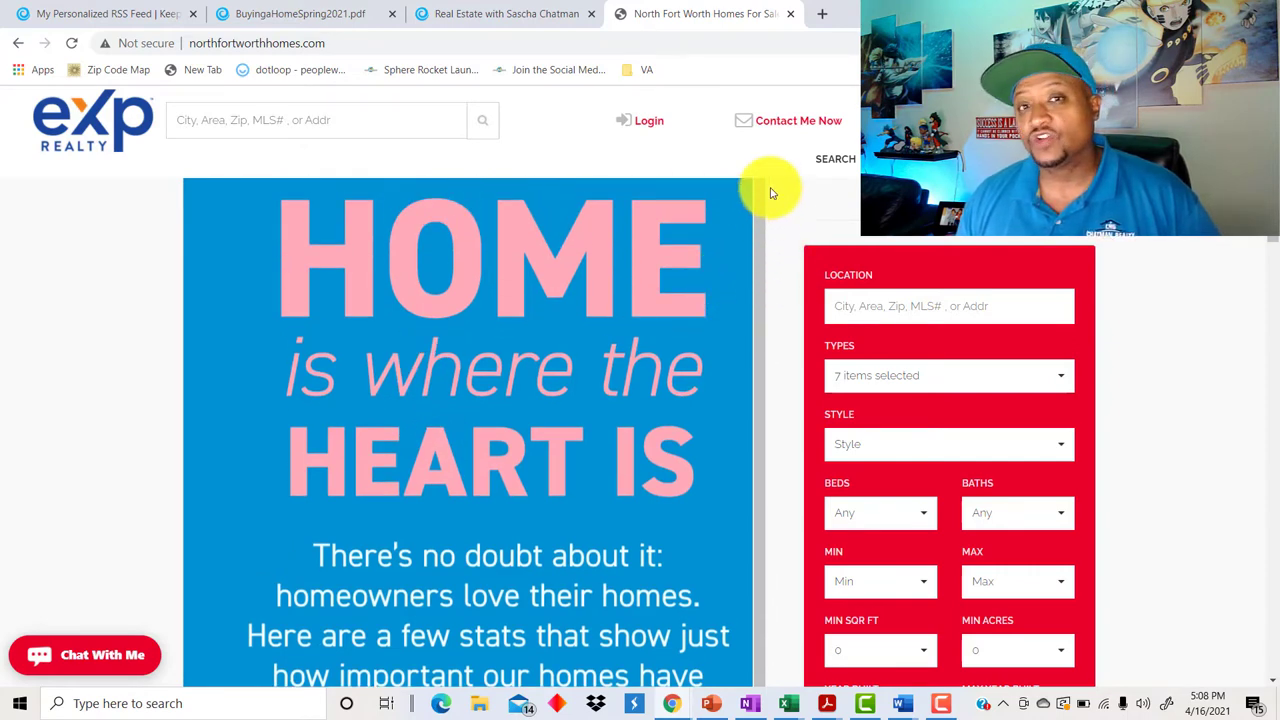
left_click(124, 20)
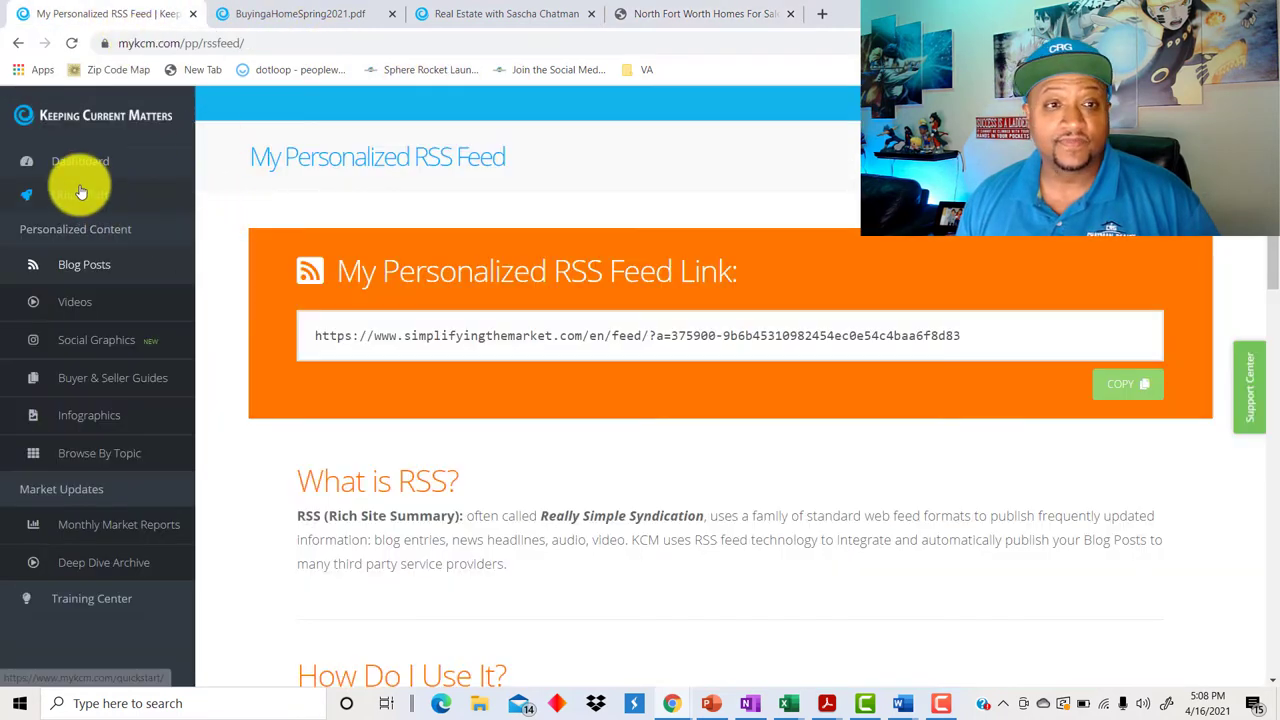
Go to the Videos section under Personalized Content
left_click(62, 176)
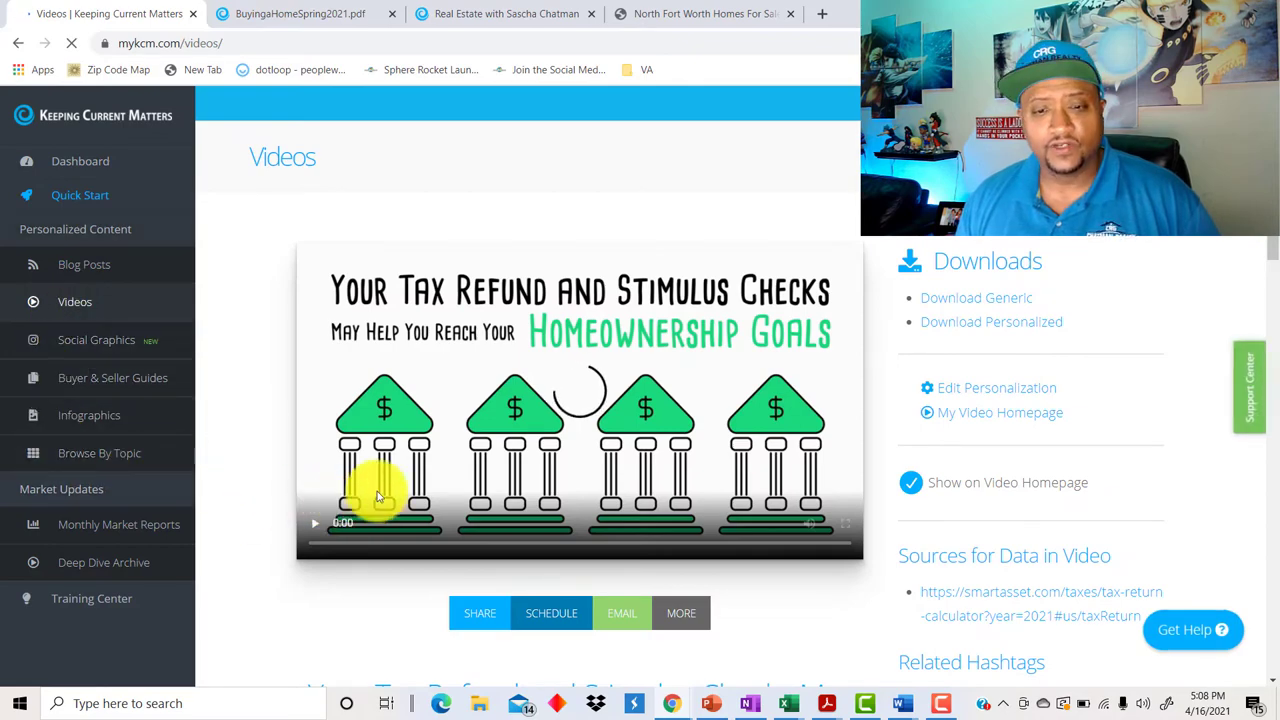
Browse the All Videos grid, then play the Tax Refund and Stimulus Checks video, pausing at 0:49
scroll(437, 405, "down", 1)
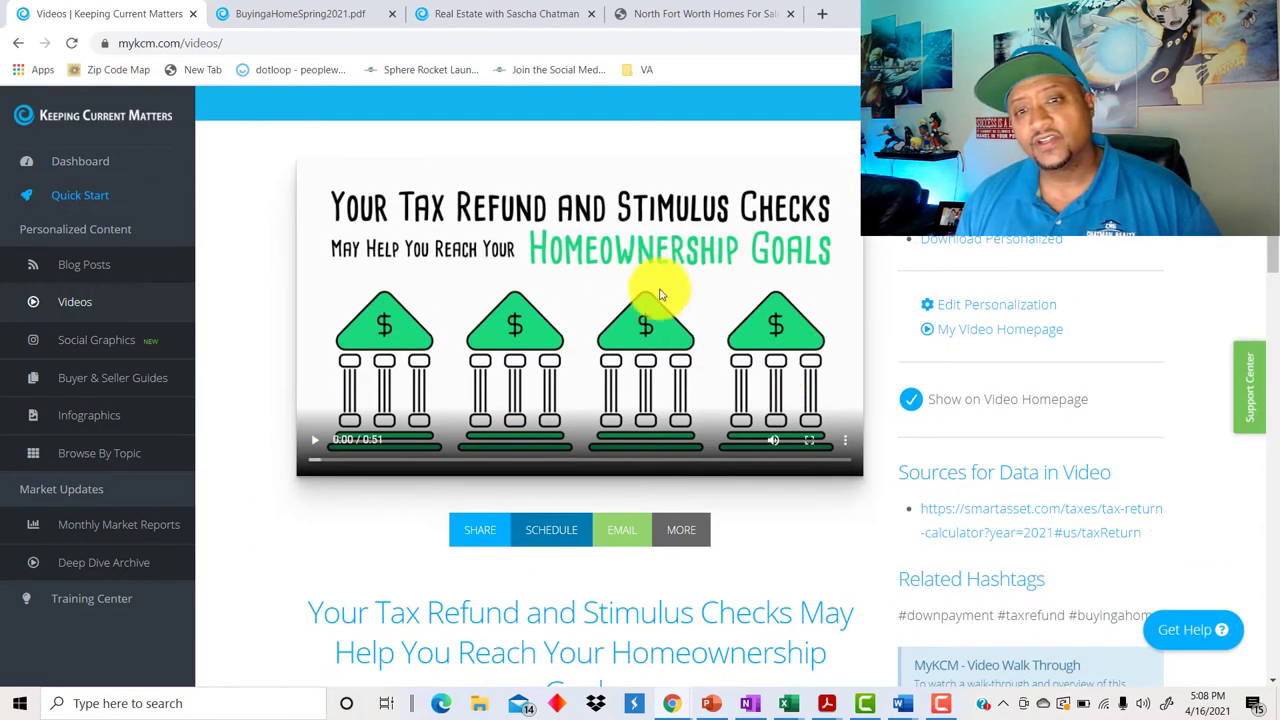
scroll(517, 346, "down", 8)
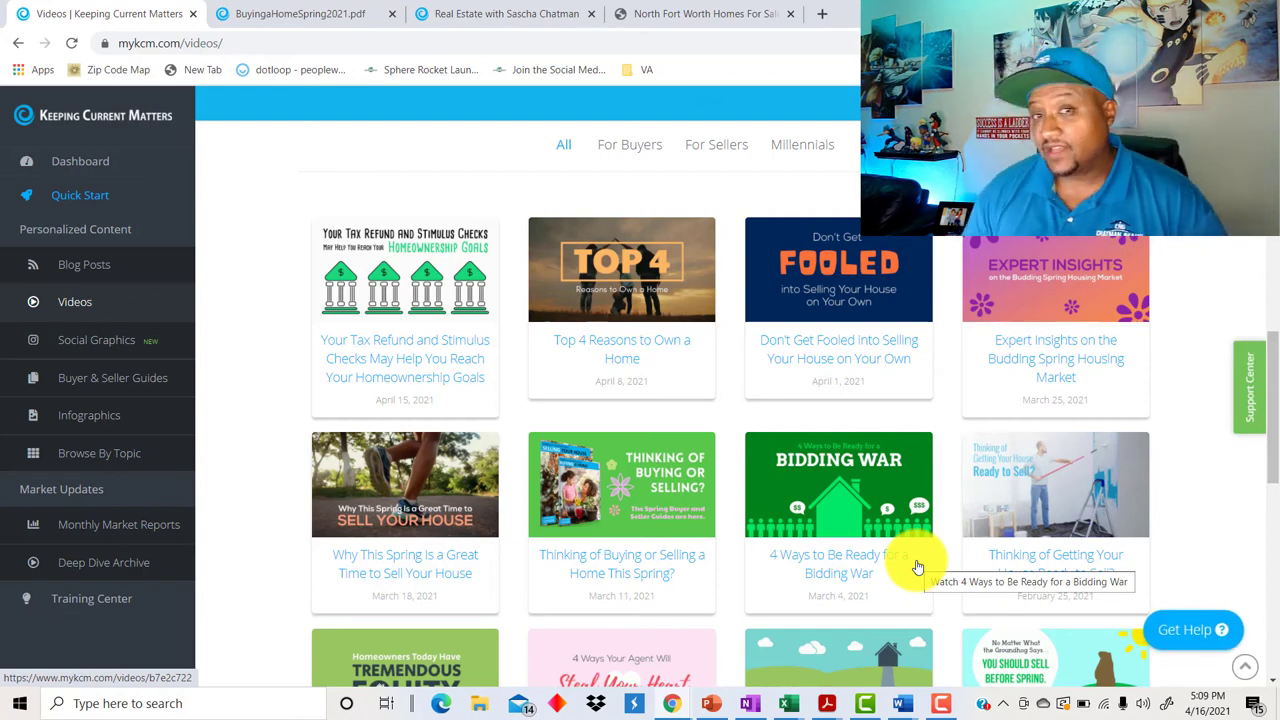
scroll(914, 565, "down", 3)
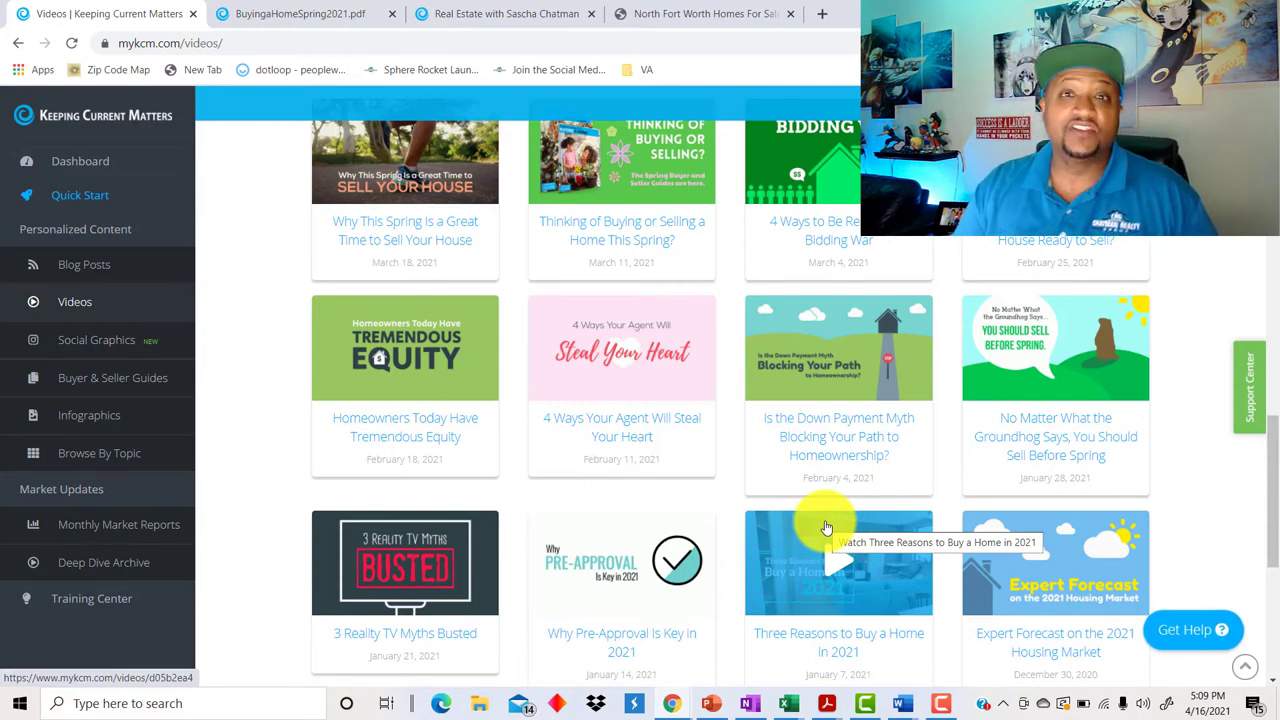
scroll(430, 387, "up", 10)
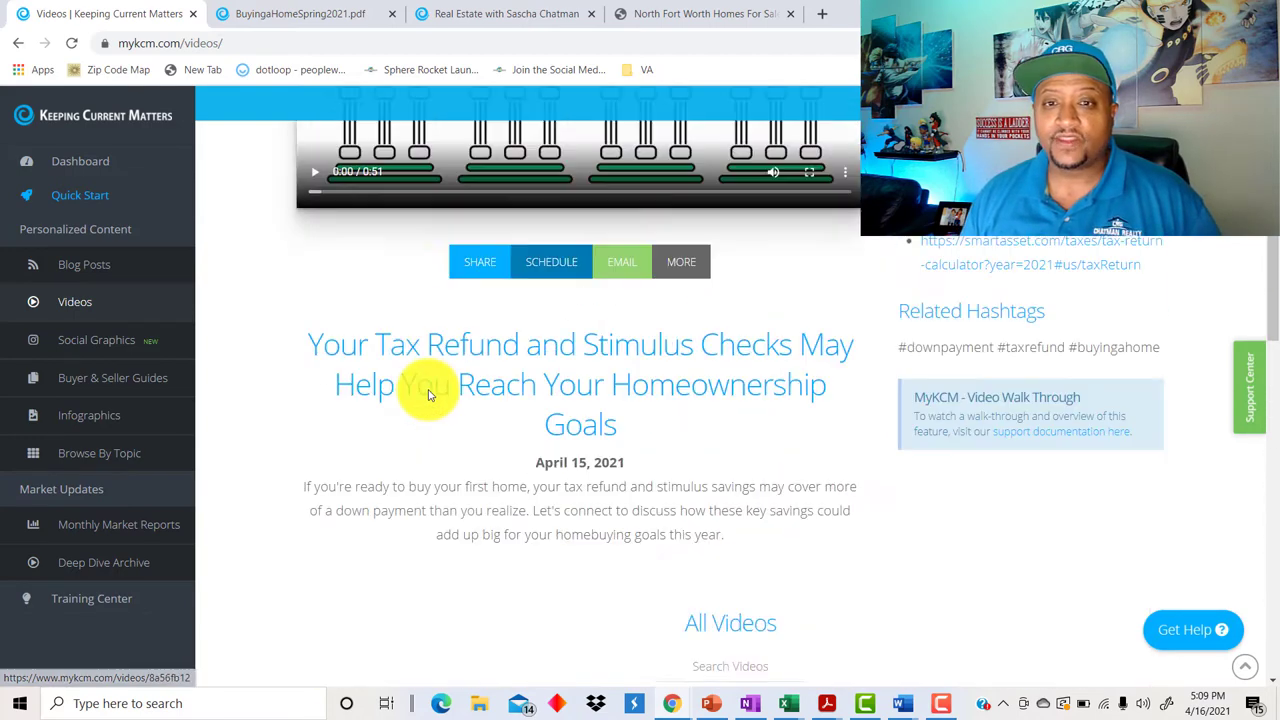
scroll(409, 400, "down", 3)
scroll(451, 400, "up", 4)
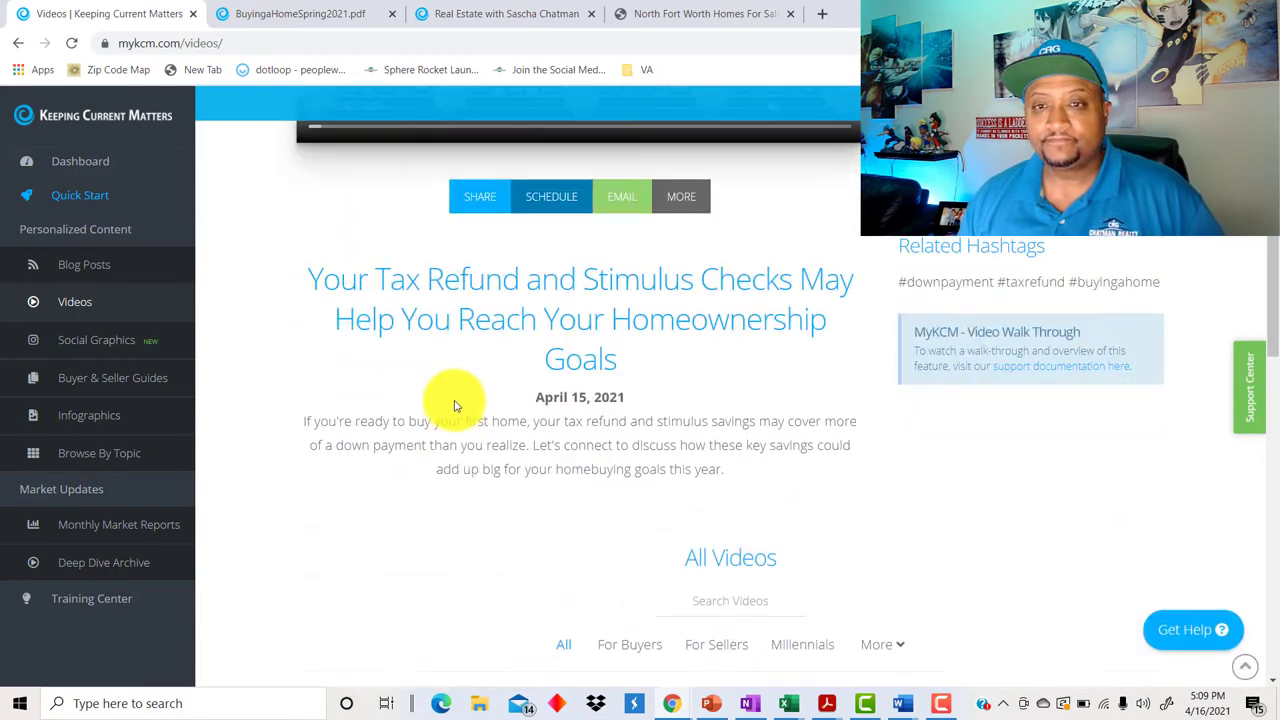
scroll(750, 390, "up", 4)
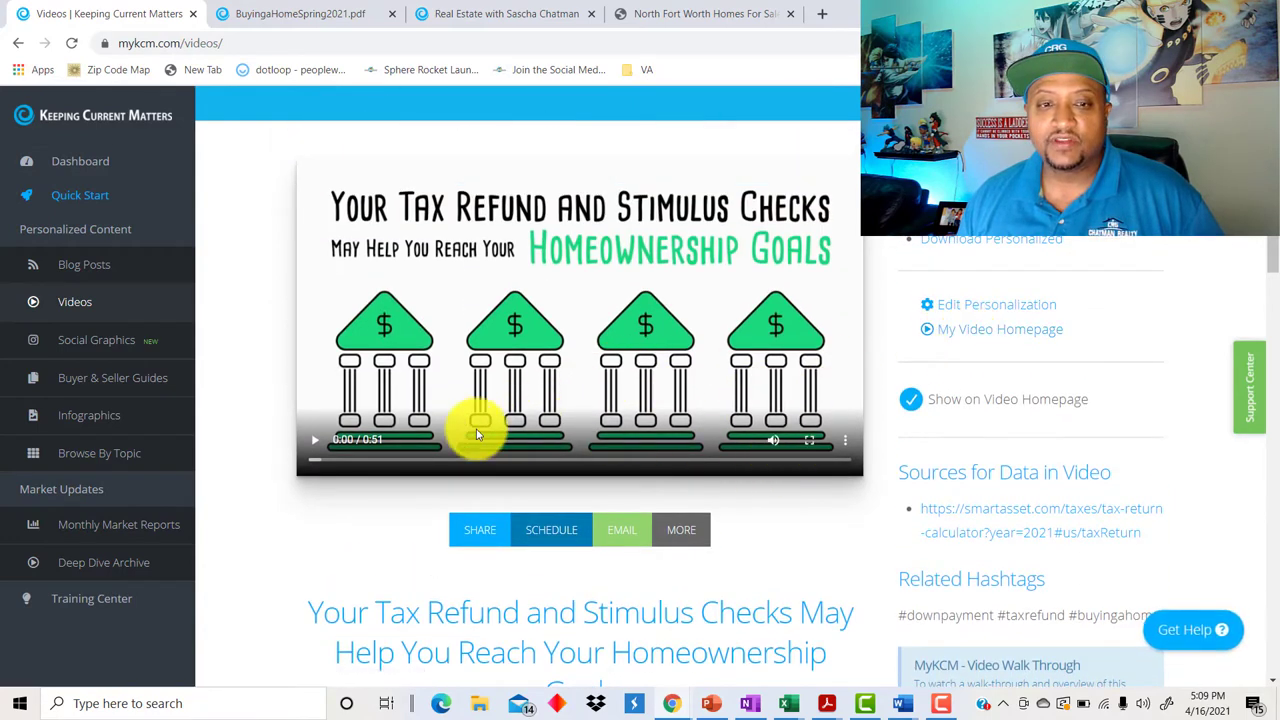
left_click(326, 458)
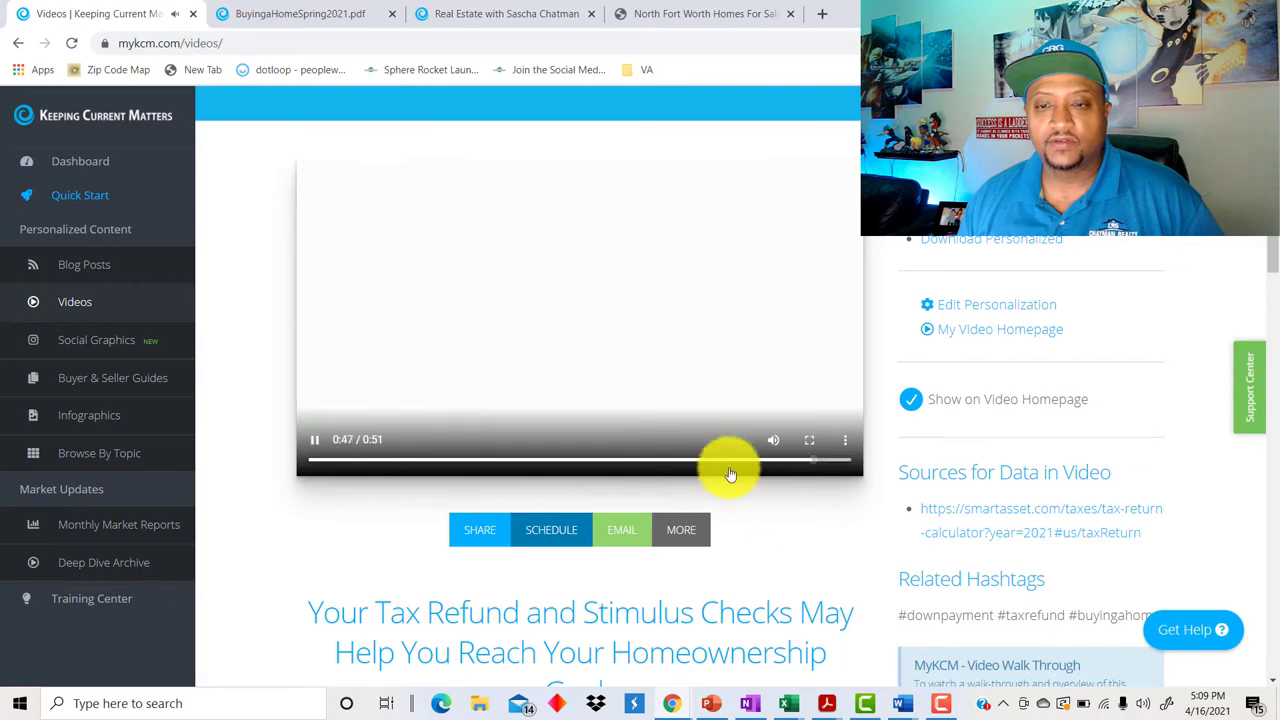
left_click(312, 440)
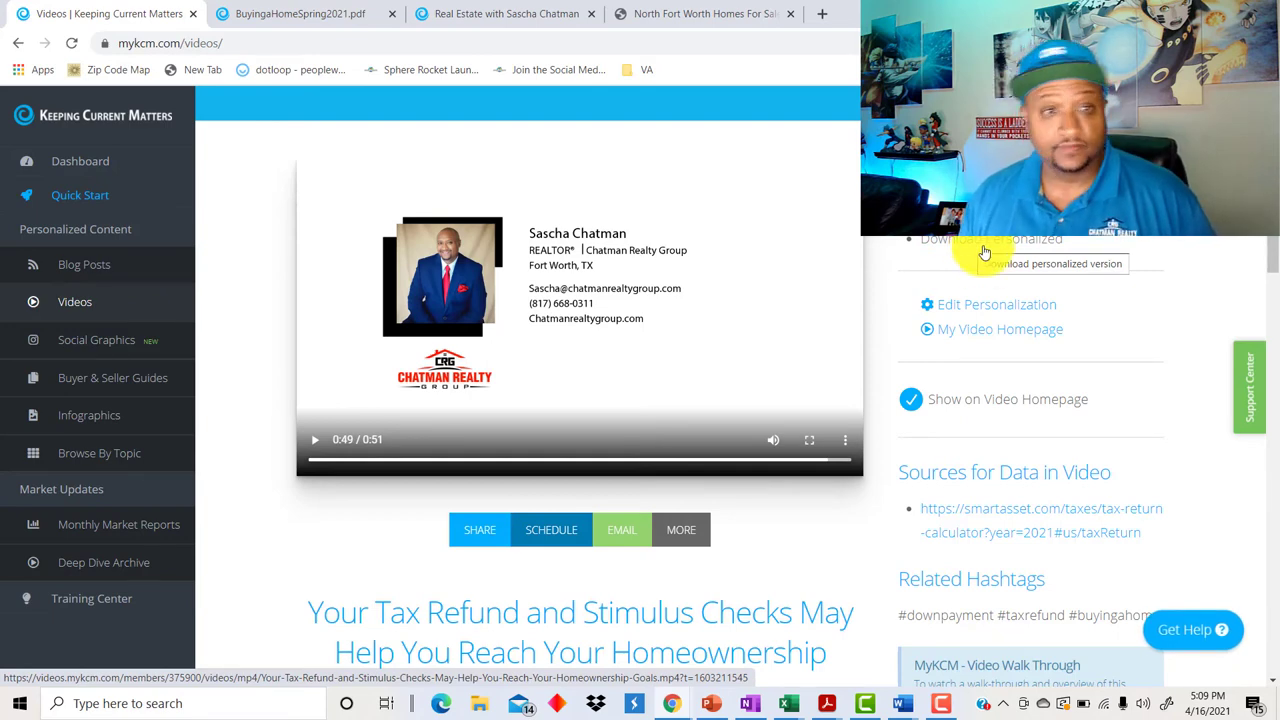
In Social Graphics, preview the buying a home versus stocks graphic and its caption
left_click(80, 349)
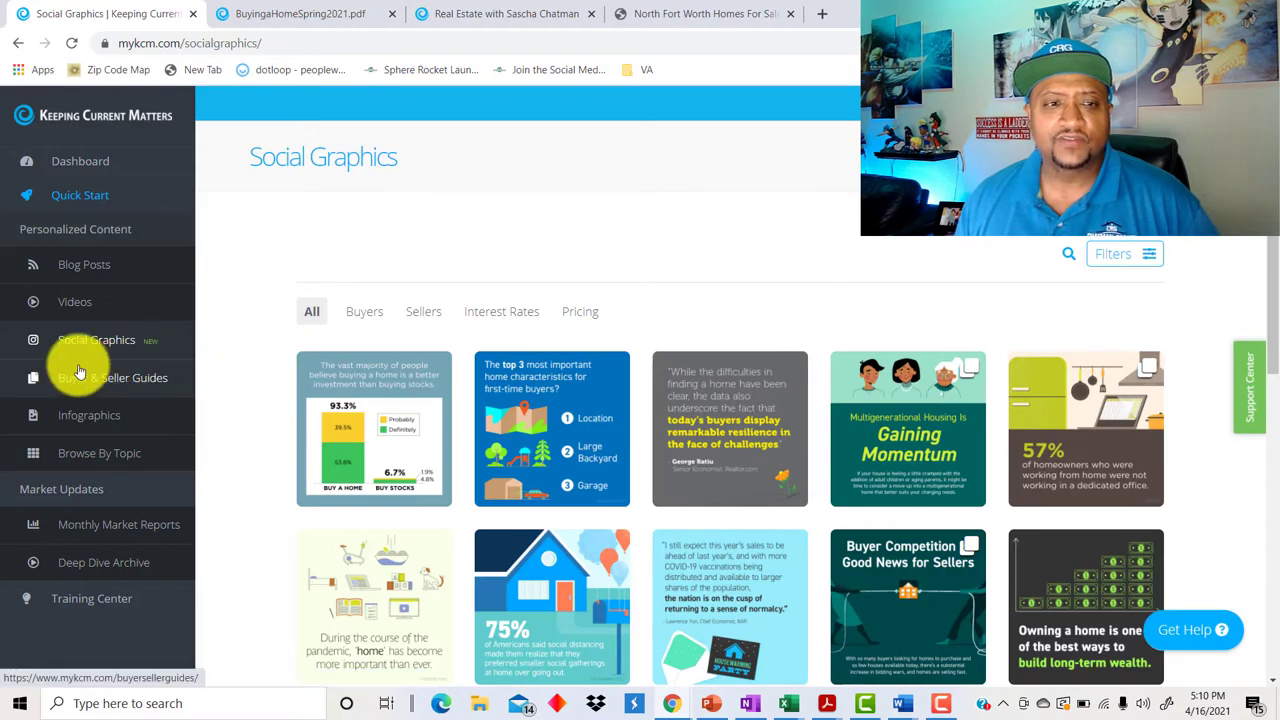
scroll(270, 340, "down", 1)
left_click(310, 320)
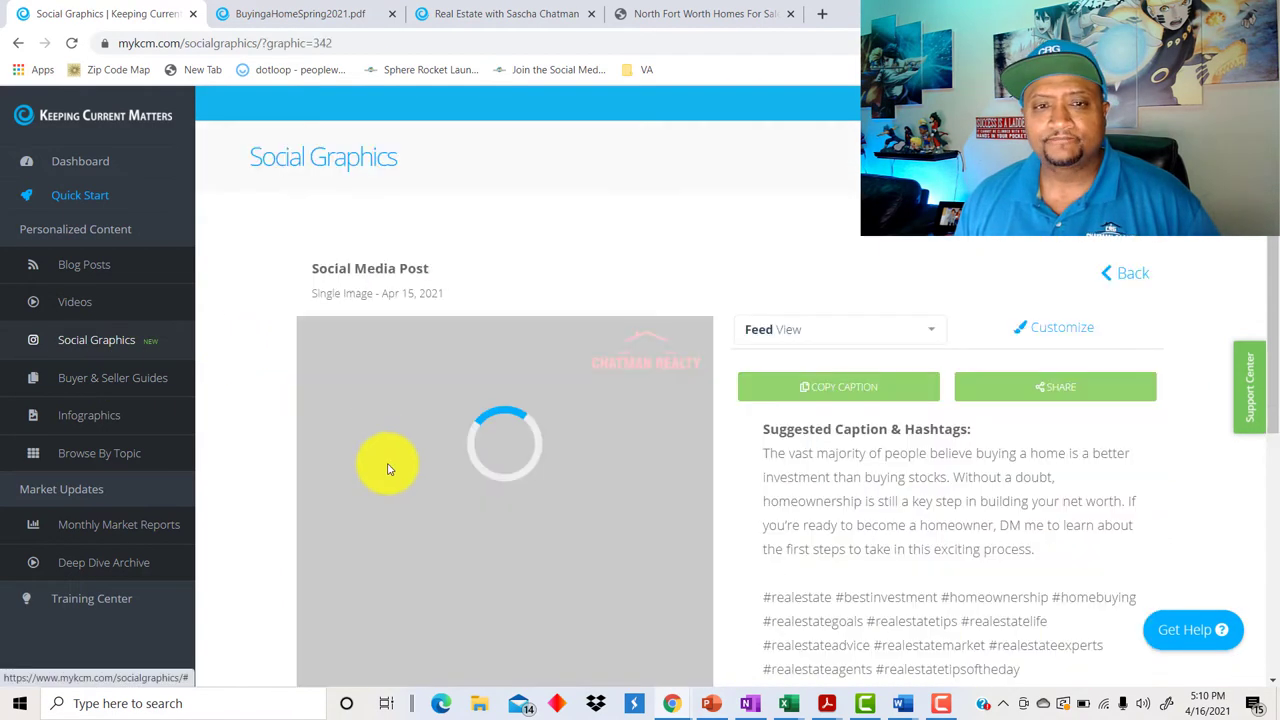
scroll(540, 305, "down", 1)
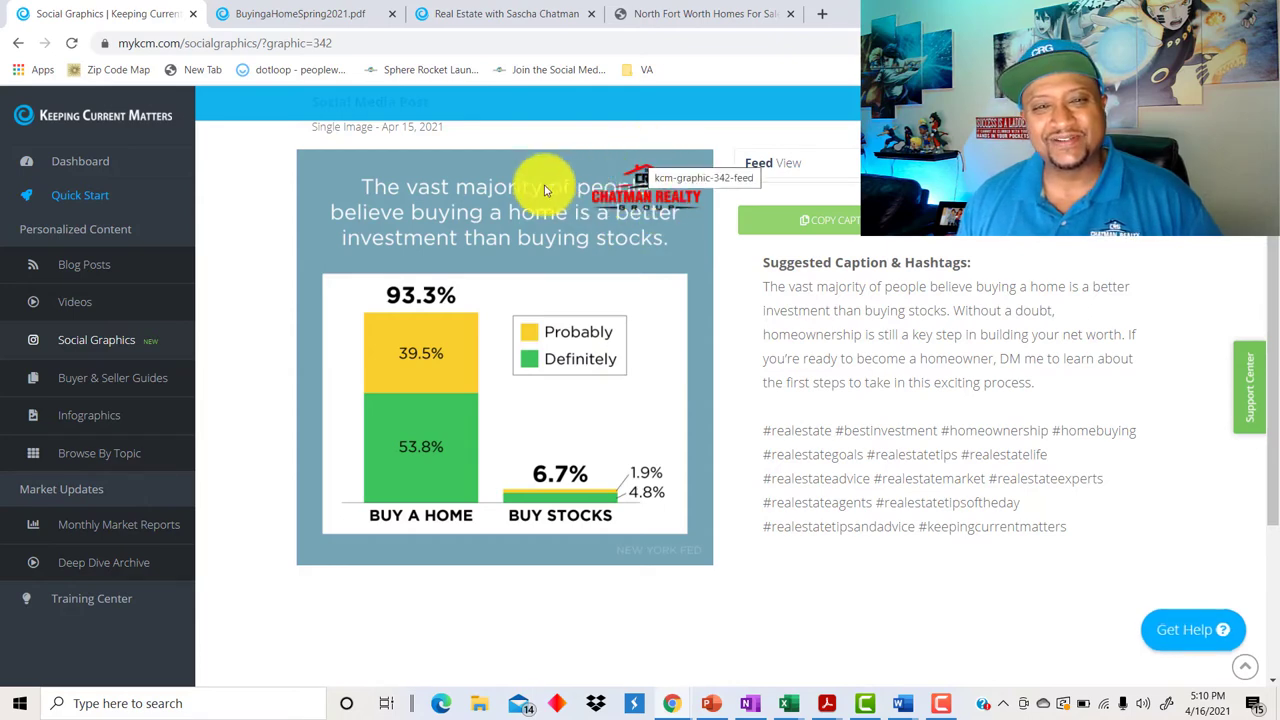
scroll(530, 200, "up", 1)
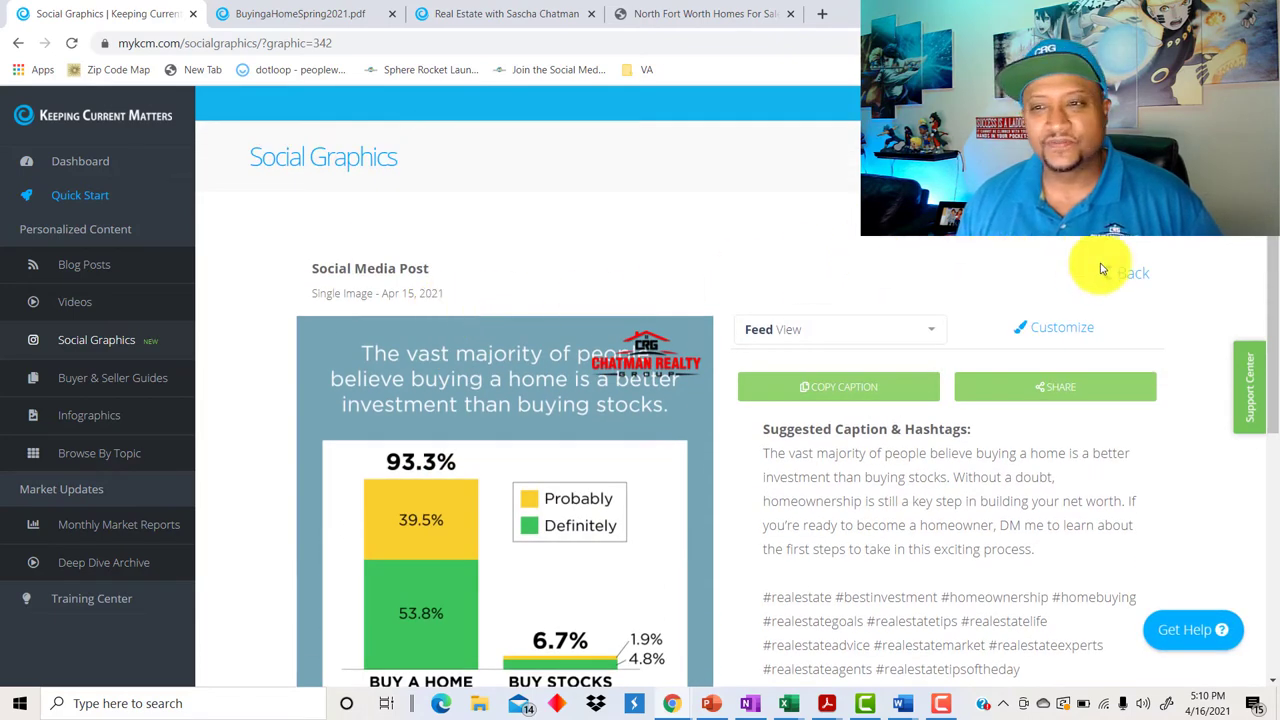
left_click(1108, 272)
Preview the top 3 home characteristics graphic's share options, then scroll the gallery grid
left_click(530, 268)
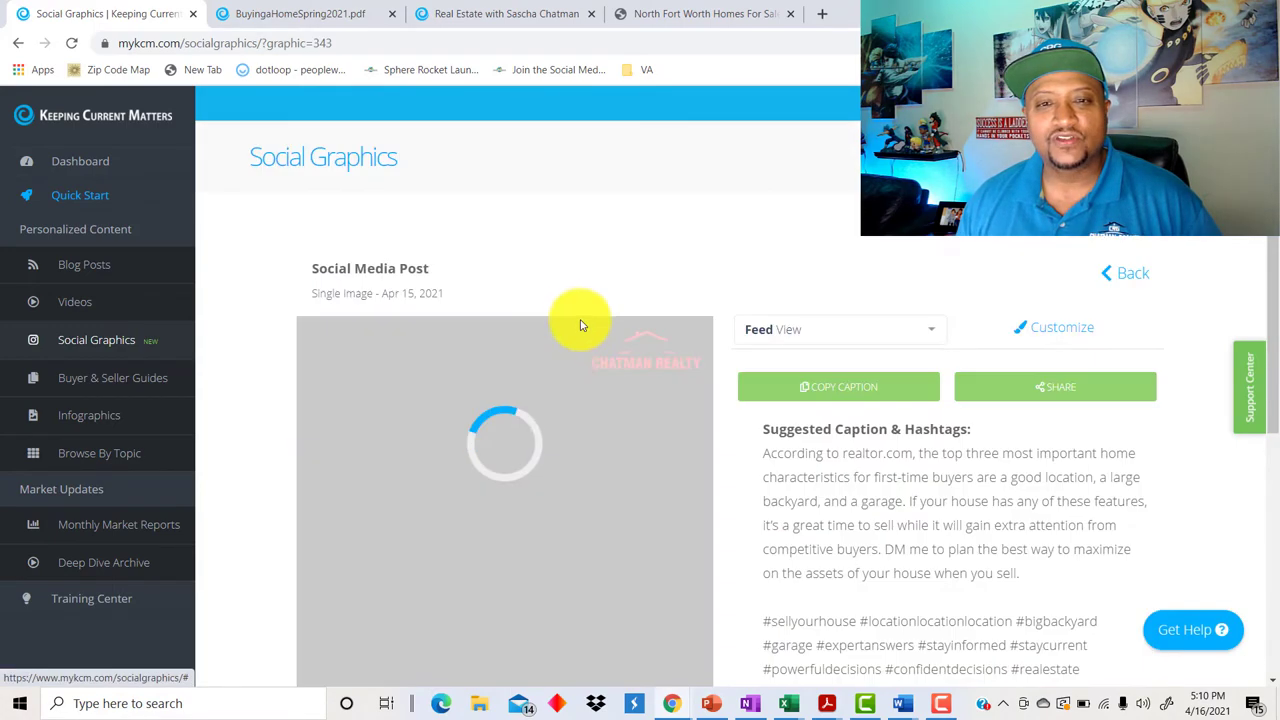
scroll(630, 310, "down", 1)
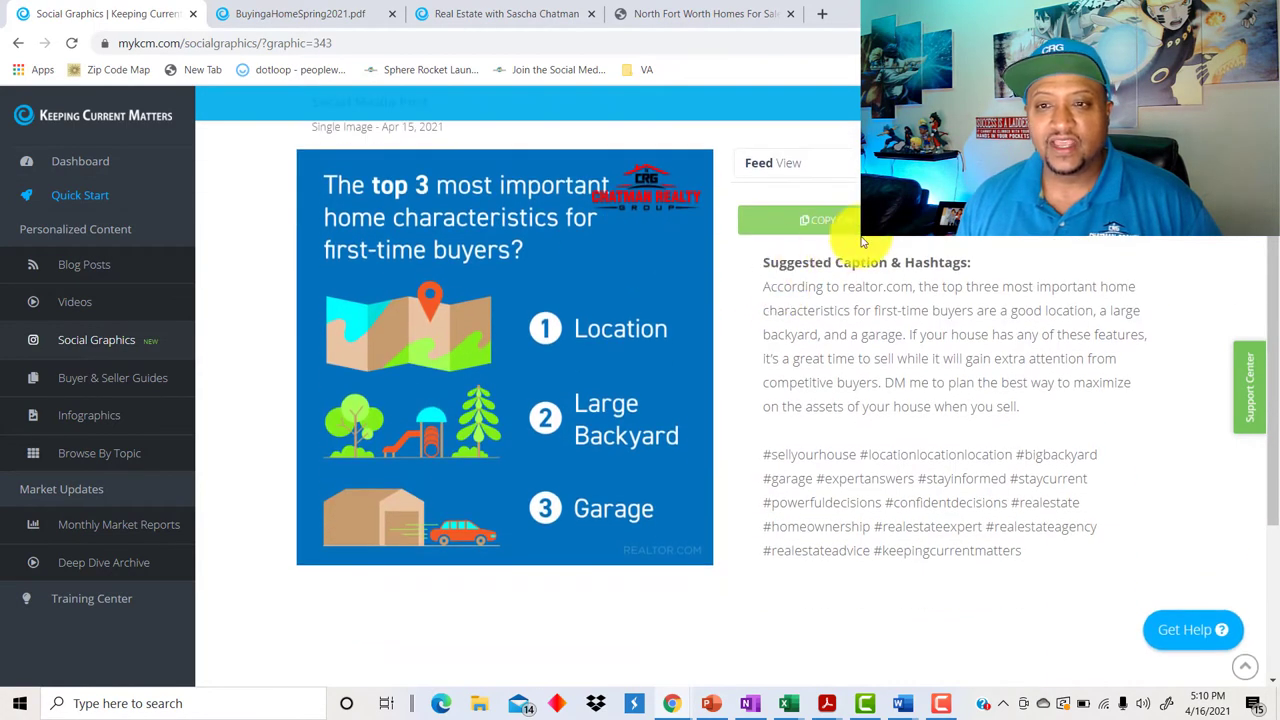
left_click(976, 242)
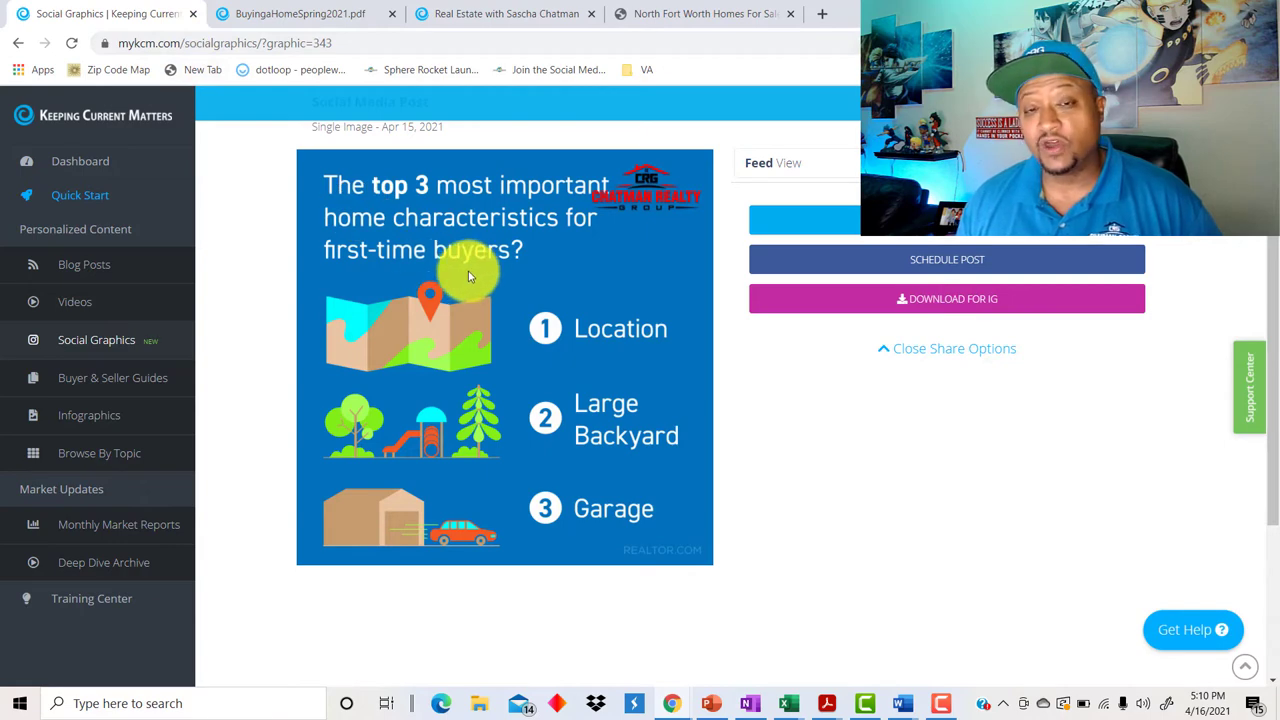
left_click(19, 44)
scroll(935, 418, "down", 2)
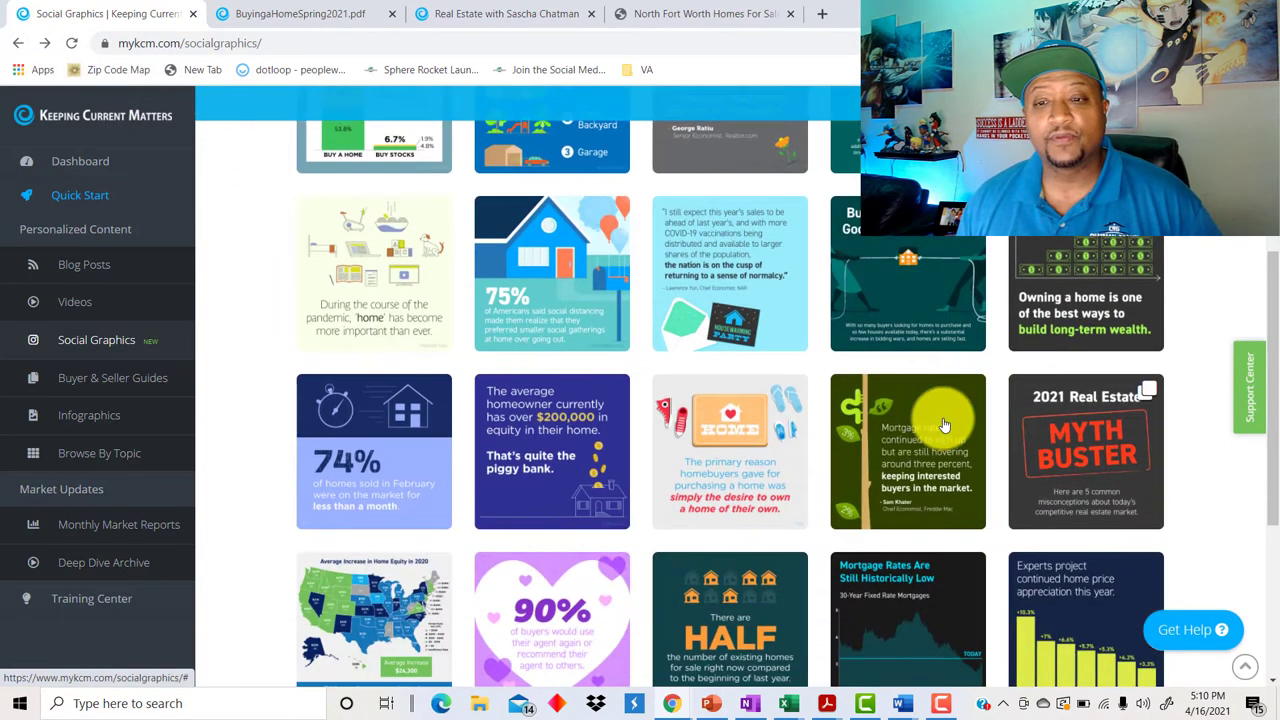
scroll(944, 426, "down", 1)
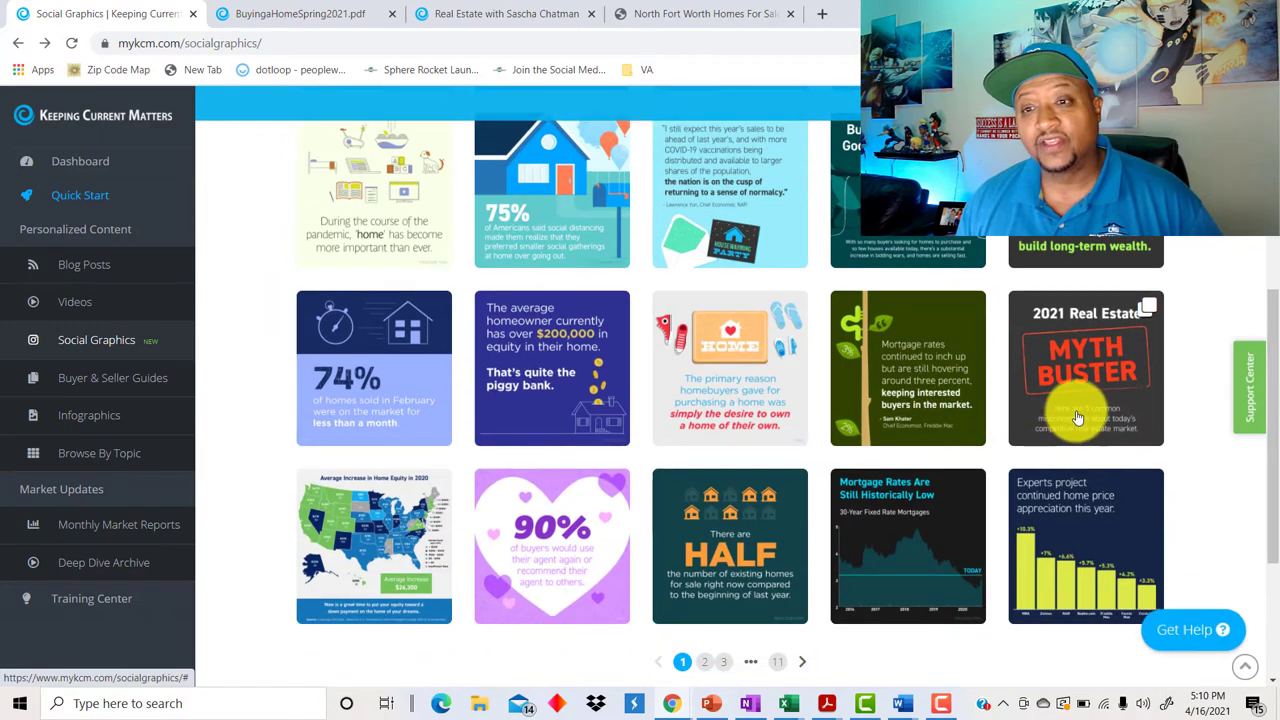
scroll(950, 370, "down", 2)
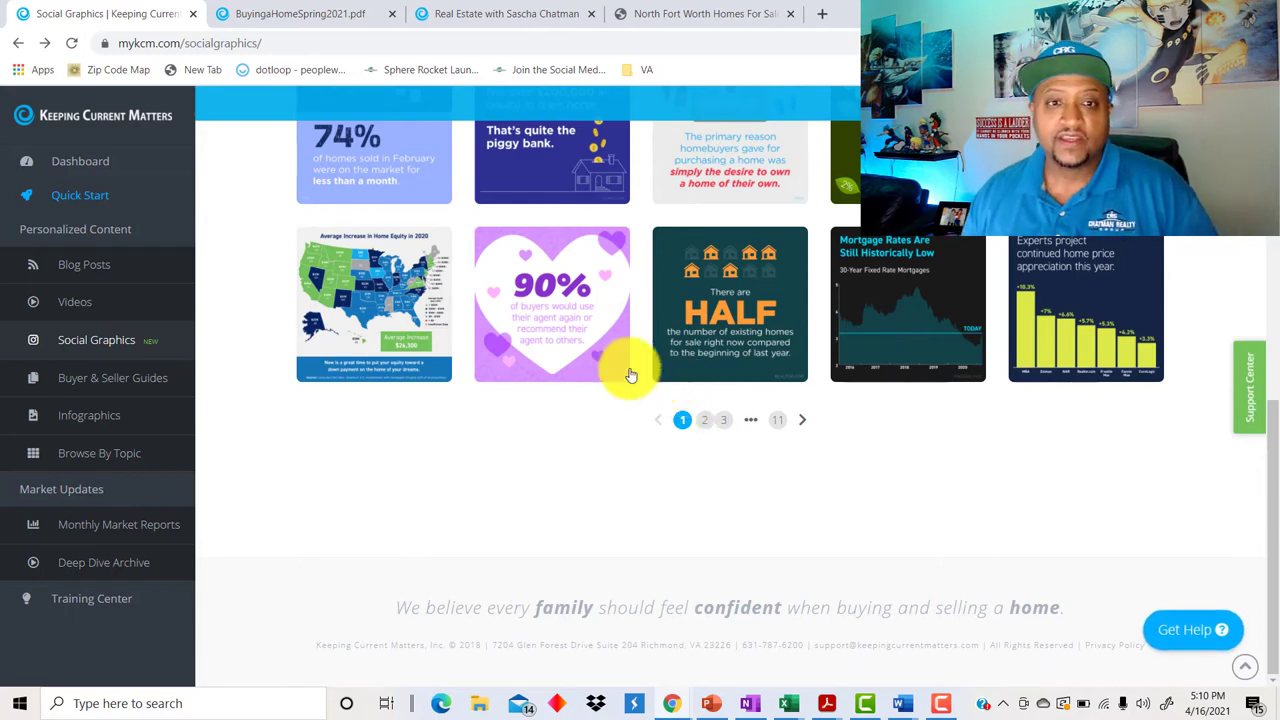
Scroll through Buyer & Seller Guides: Spring 2021 buying and selling guides and the Millennial's homeownership guide
left_click(106, 388)
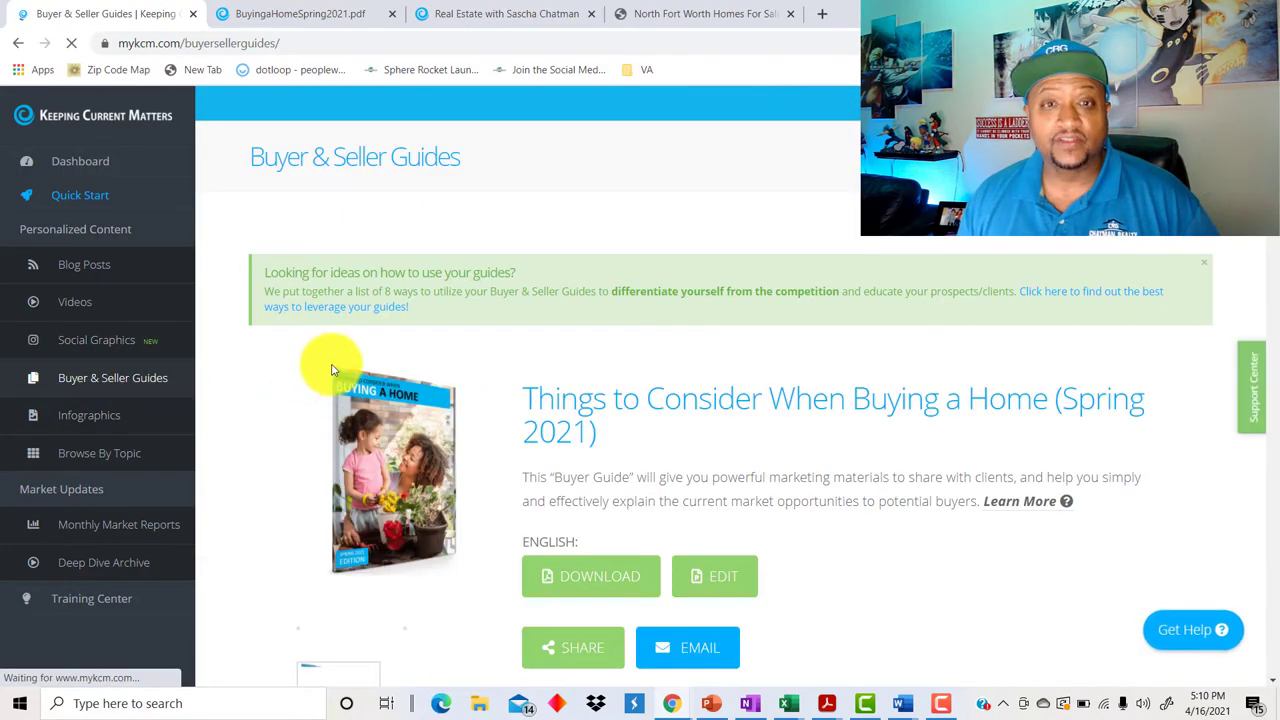
scroll(371, 364, "down", 2)
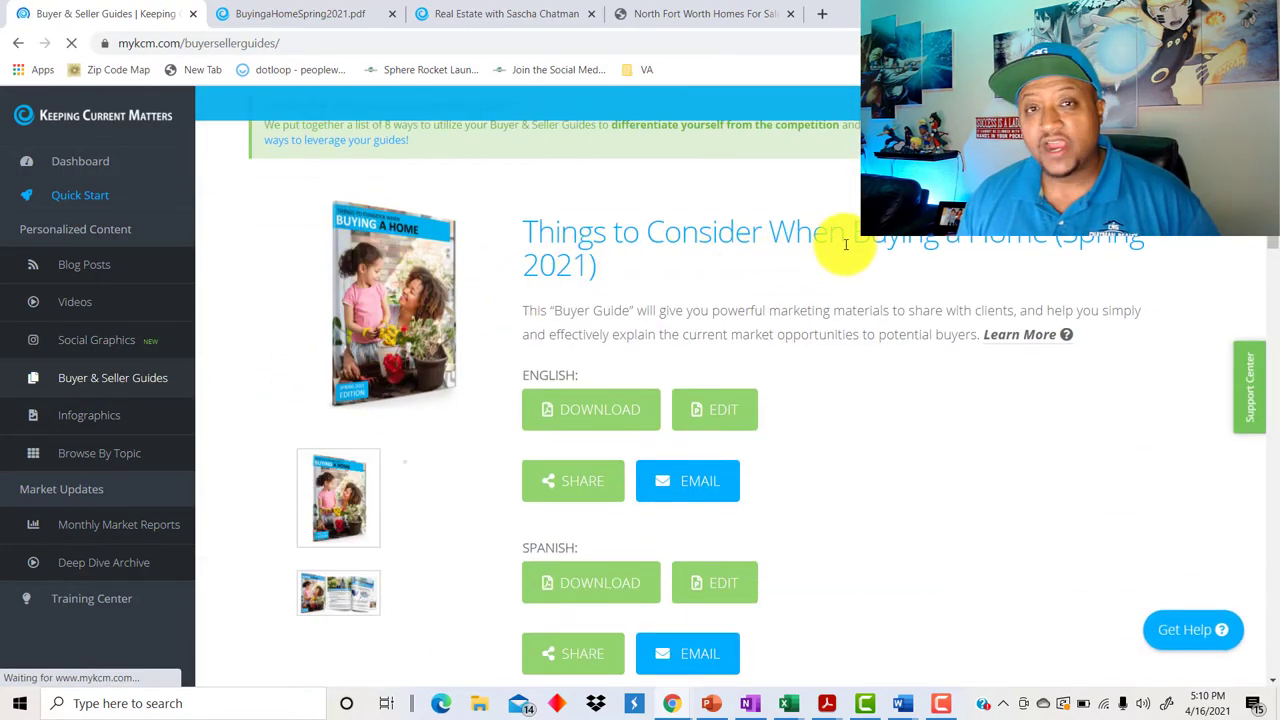
scroll(617, 275, "down", 6)
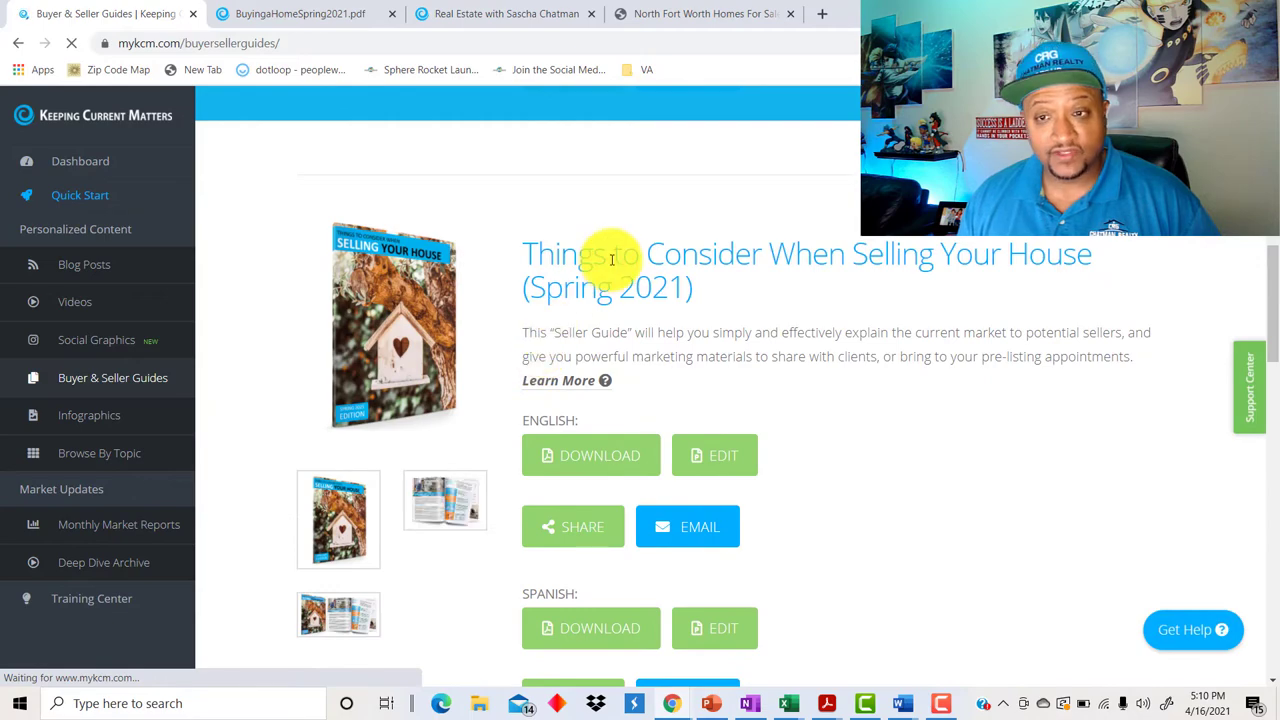
scroll(606, 263, "down", 5)
scroll(588, 270, "down", 2)
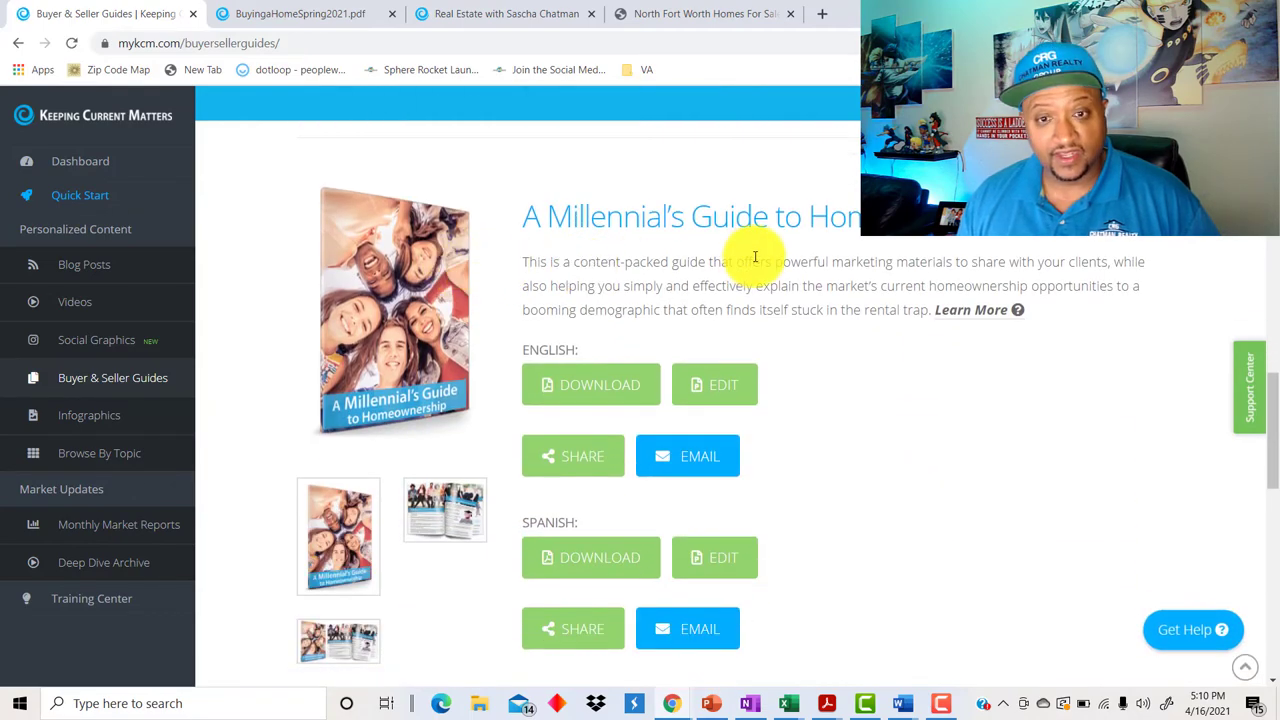
scroll(606, 286, "down", 7)
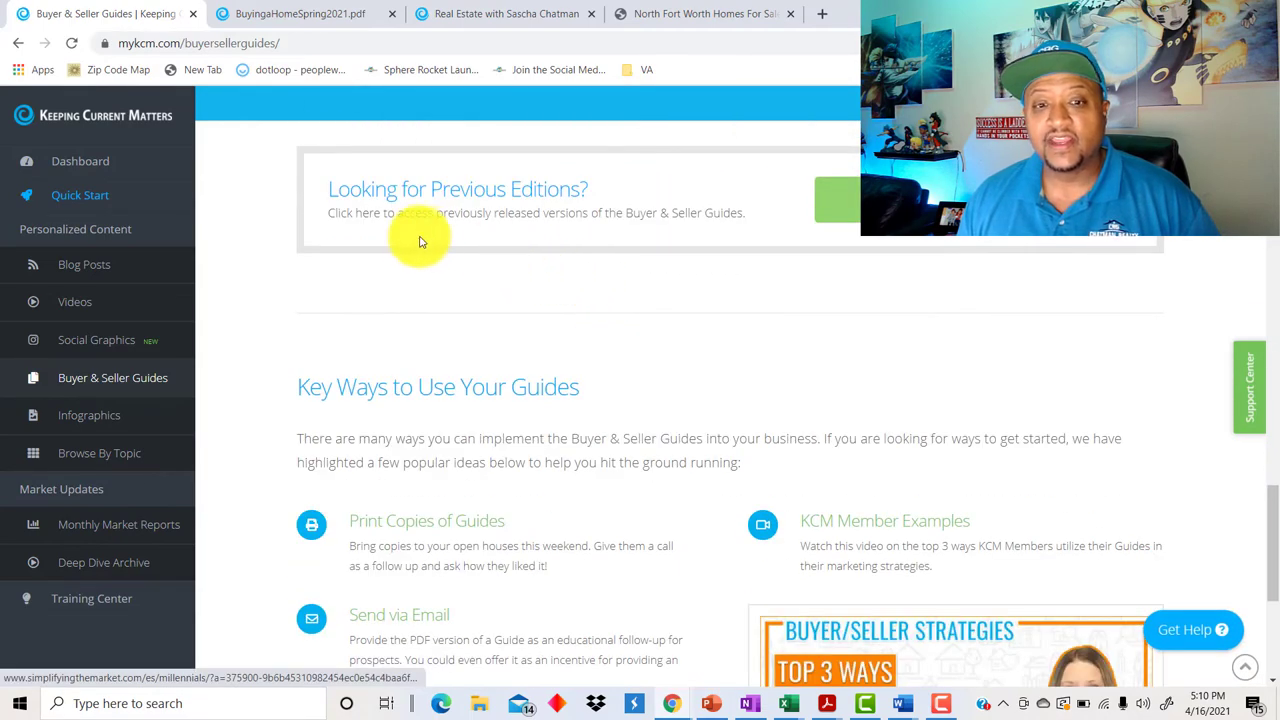
scroll(353, 235, "down", 4)
scroll(353, 240, "up", 15)
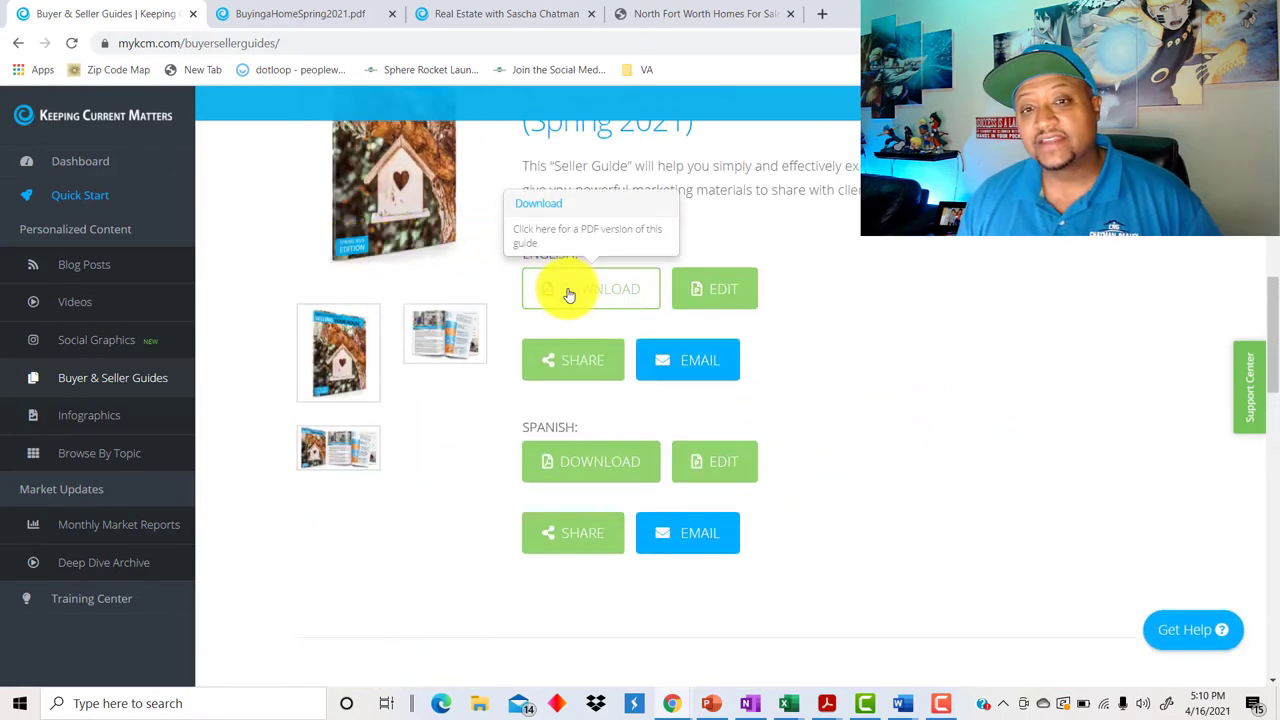
Switch to the Buying a Home Spring 2021 PDF and scroll from the cover past the table of contents
left_click(289, 15)
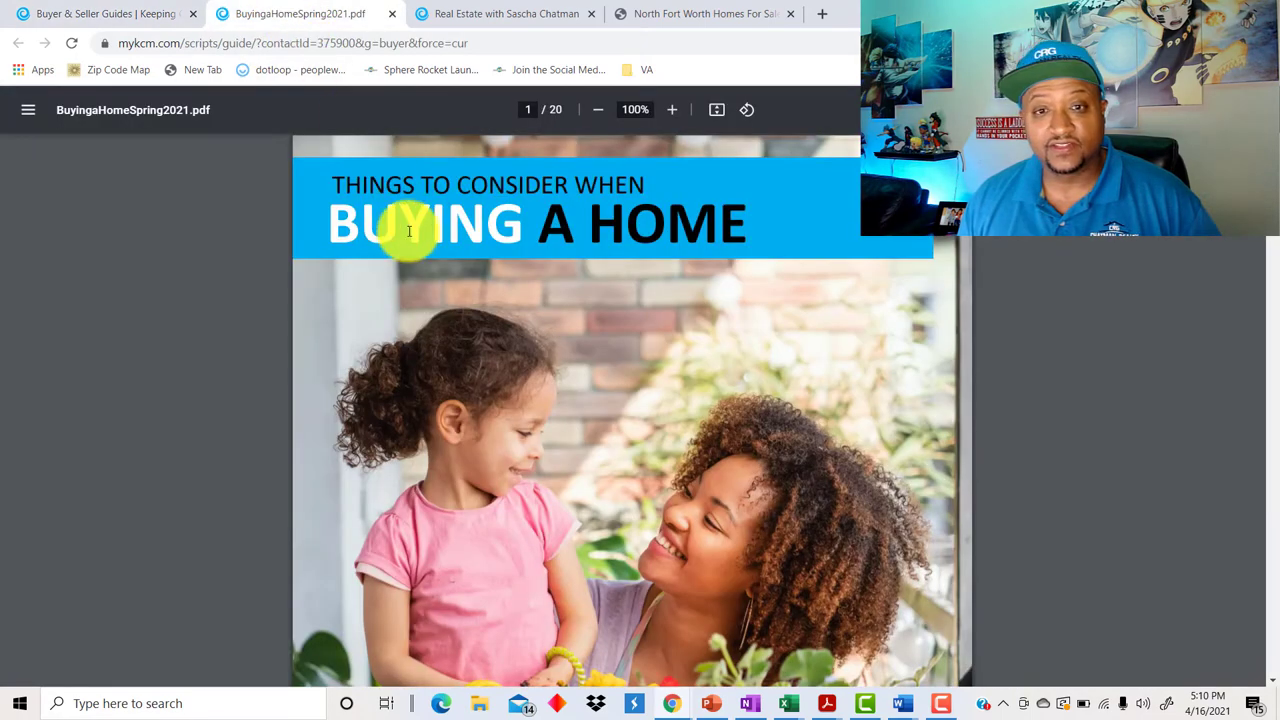
scroll(418, 224, "down", 10)
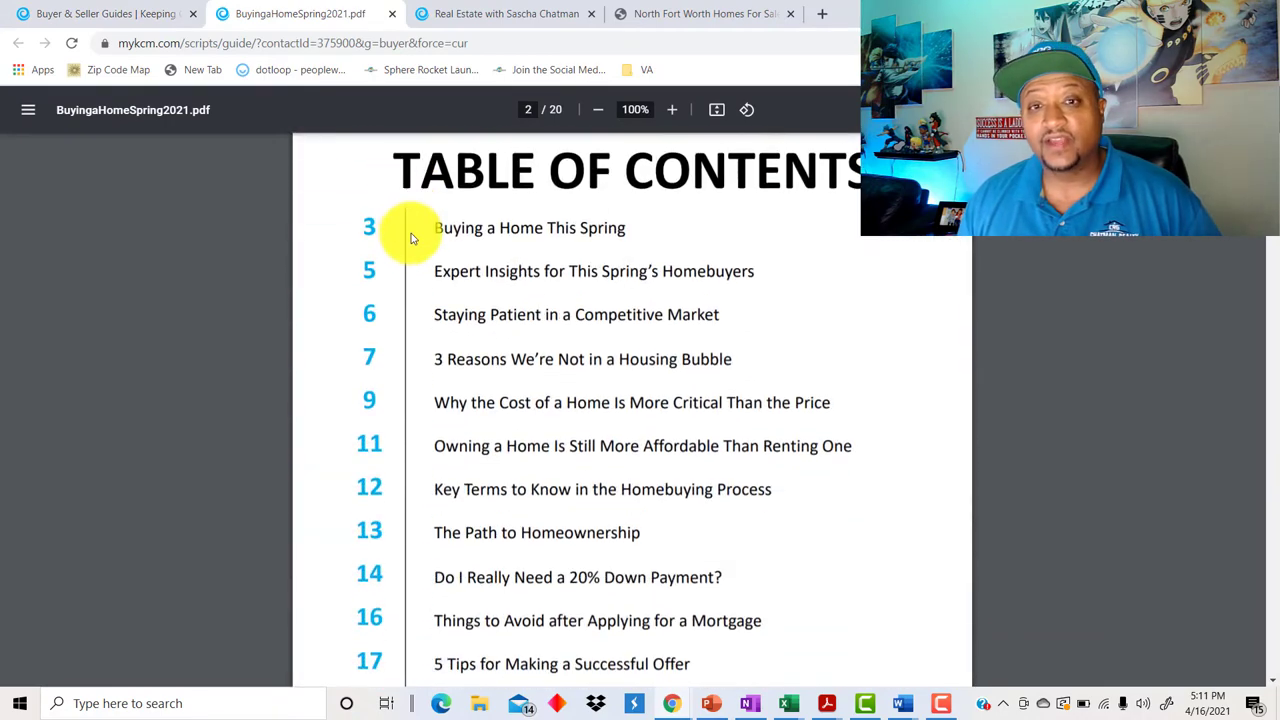
scroll(415, 240, "down", 9)
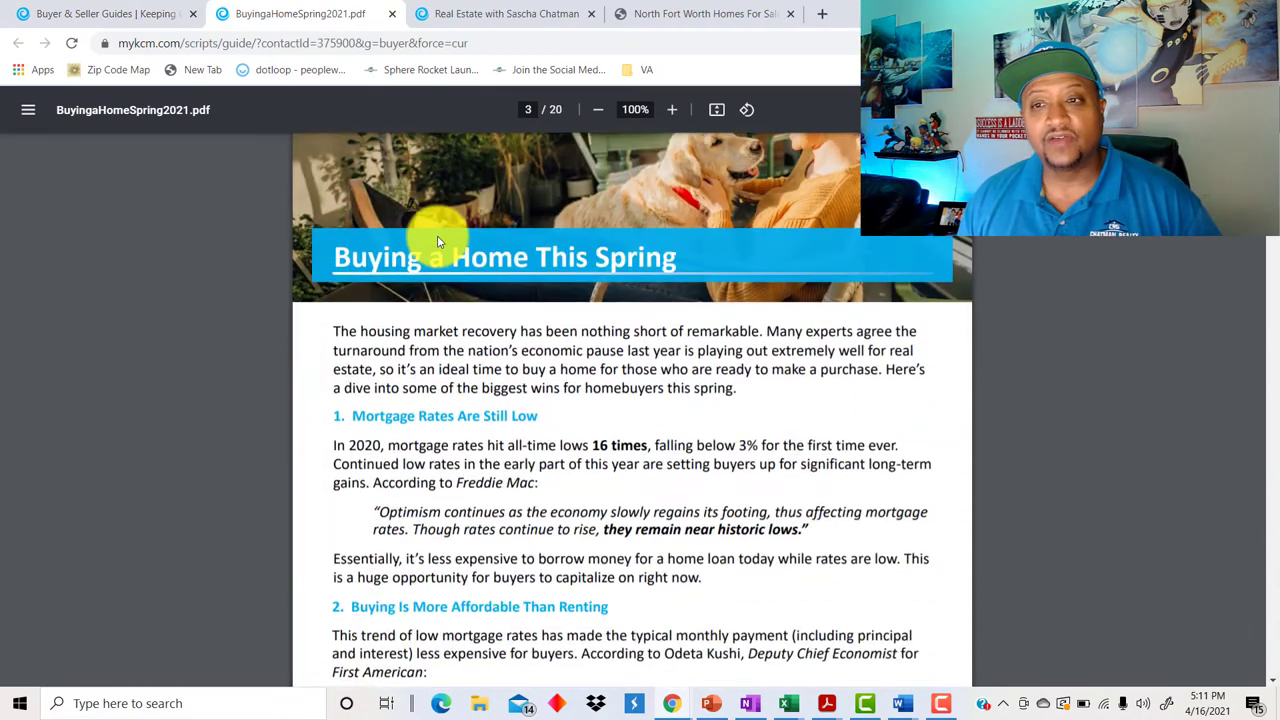
scroll(437, 241, "down", 5)
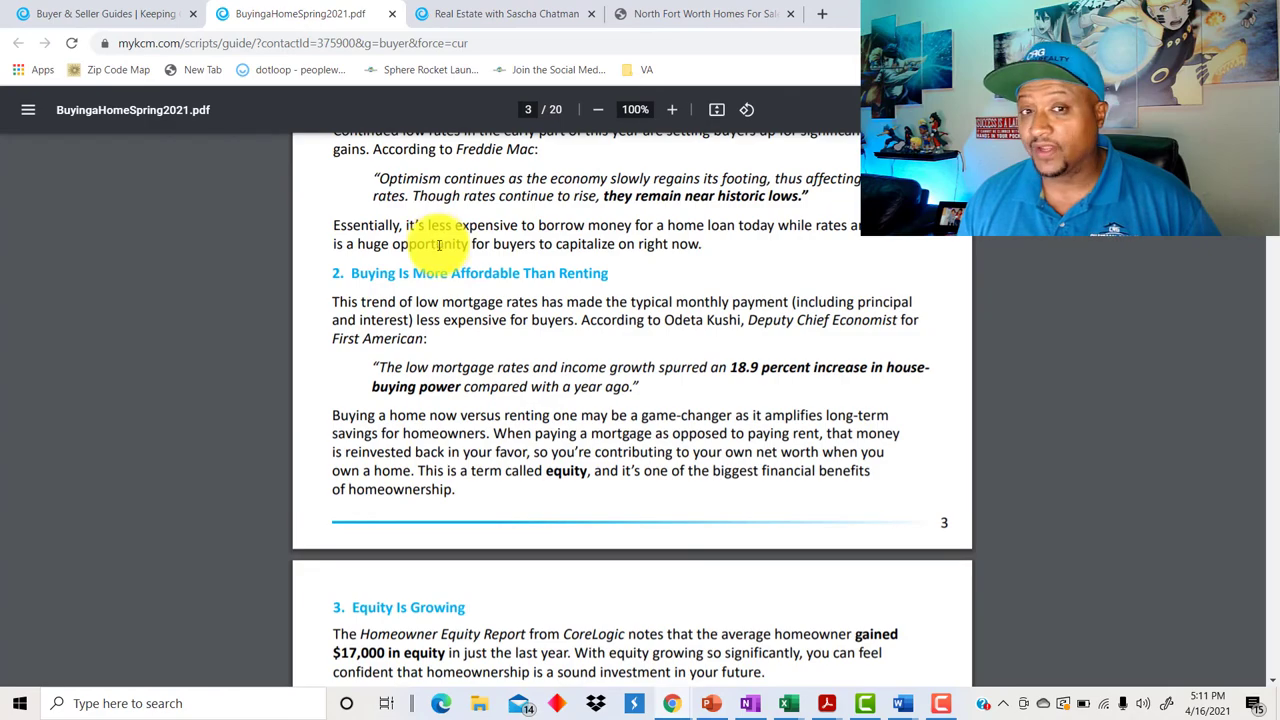
scroll(438, 245, "down", 7)
scroll(430, 265, "down", 5)
scroll(433, 255, "down", 2)
scroll(450, 258, "up", 14)
scroll(462, 262, "up", 20)
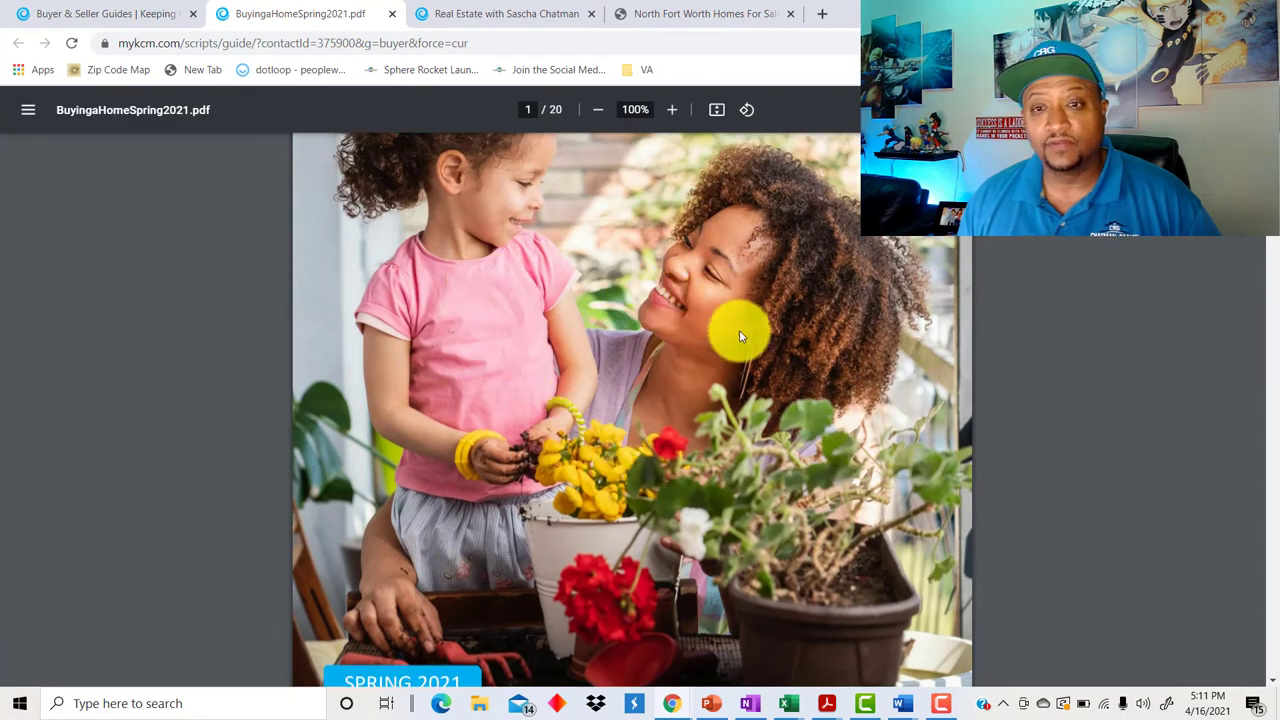
Continue through the guide to pages 19–20 and the closing 'Contact Me To Talk More' page
scroll(460, 440, "down", 3)
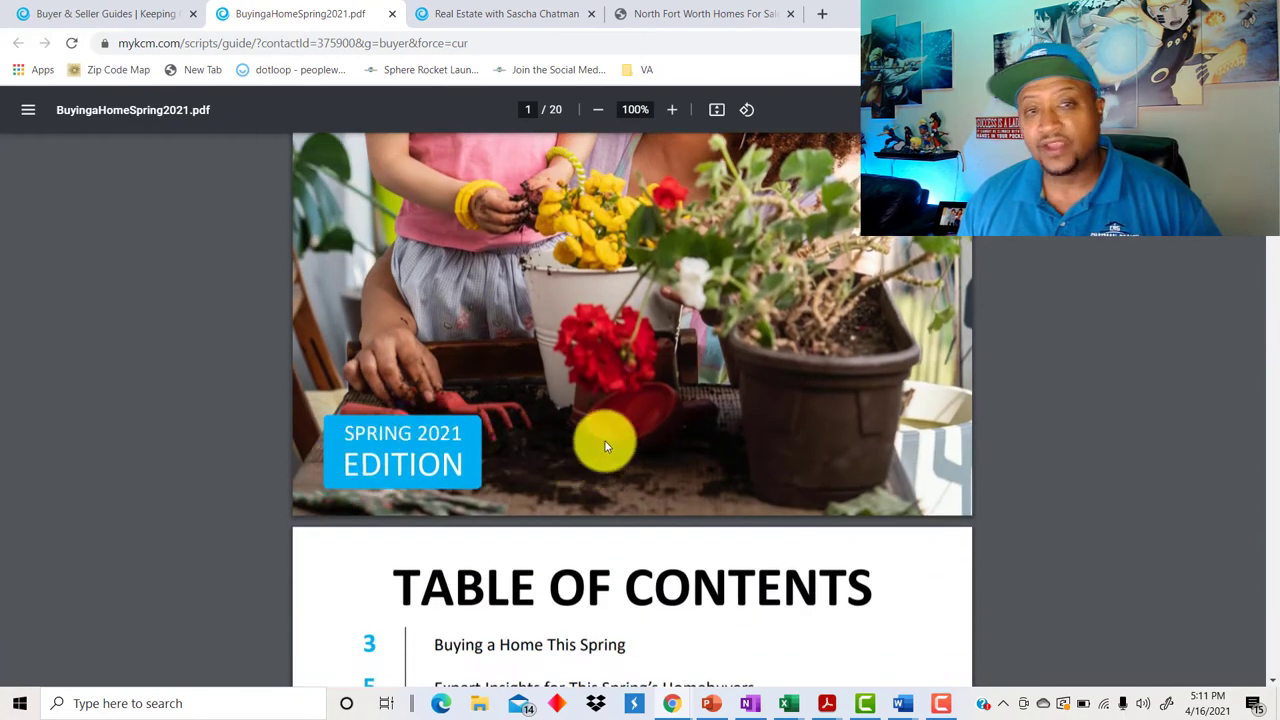
scroll(526, 310, "down", 17)
scroll(527, 302, "down", 20)
scroll(535, 290, "down", 20)
scroll(530, 305, "down", 20)
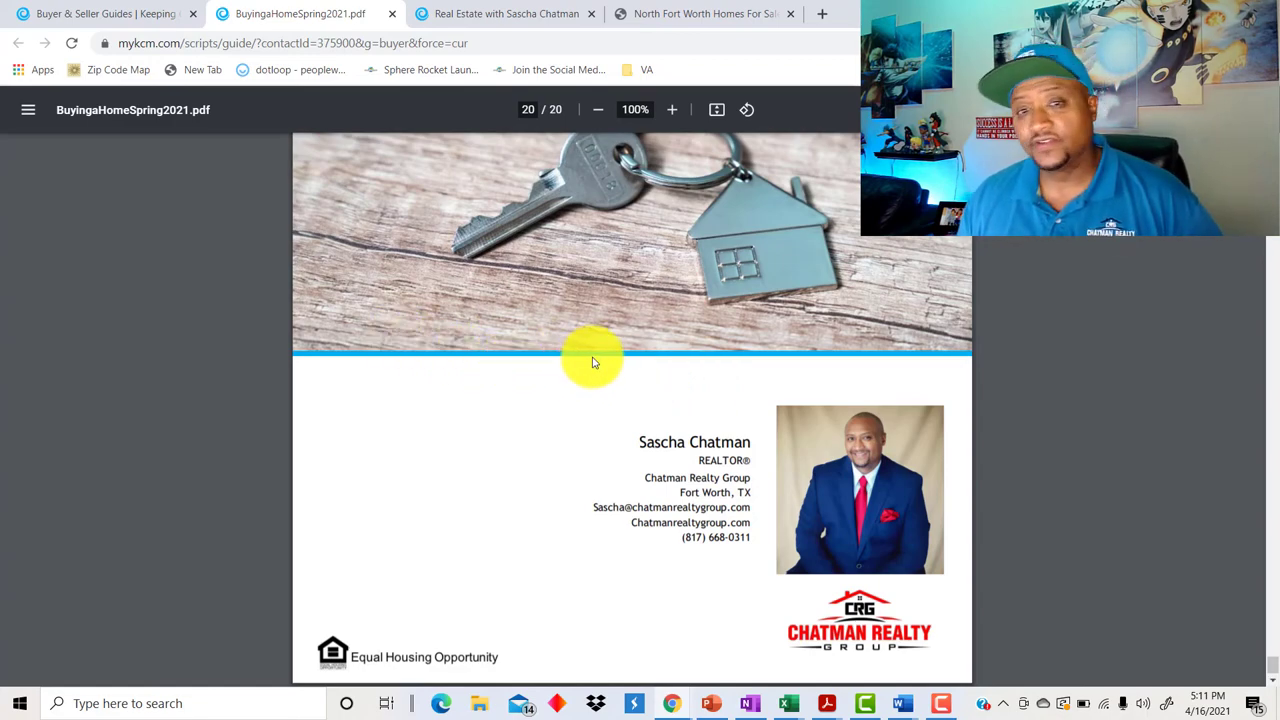
scroll(592, 364, "up", 5)
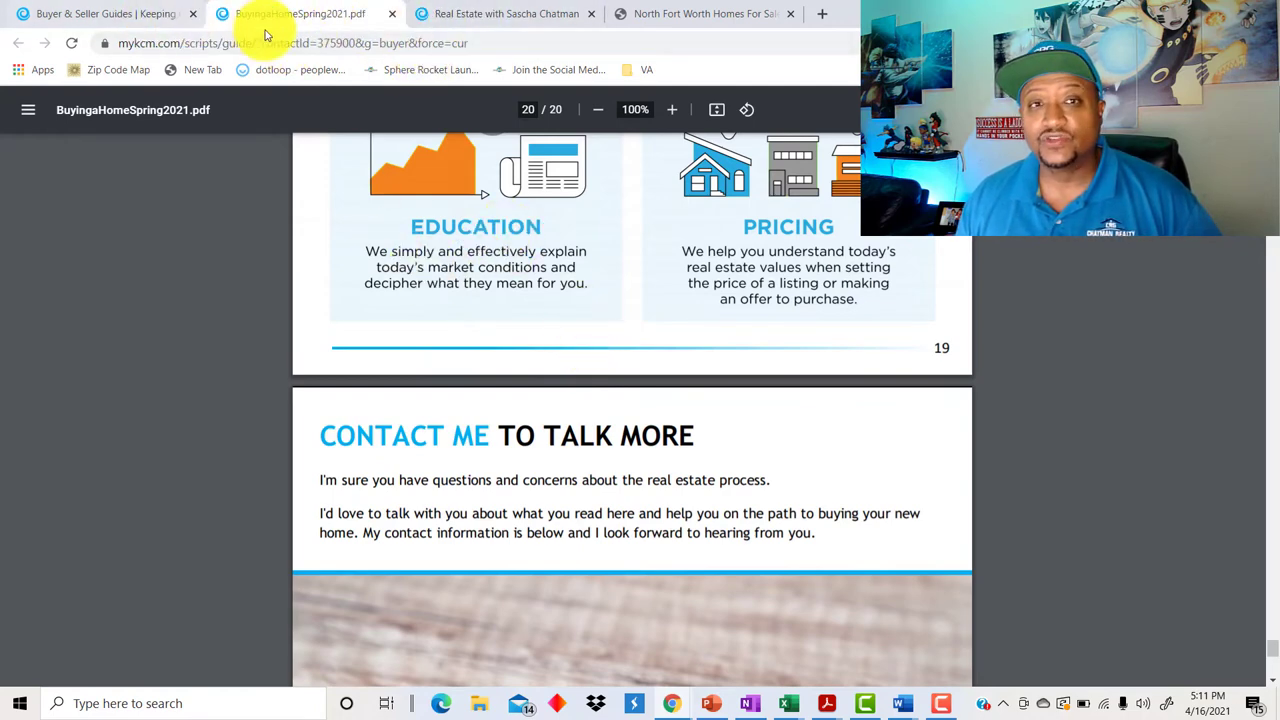
Return to the Buyer & Seller Guides tab and scroll to 'Things to Consider When Selling Your House'
left_click(160, 15)
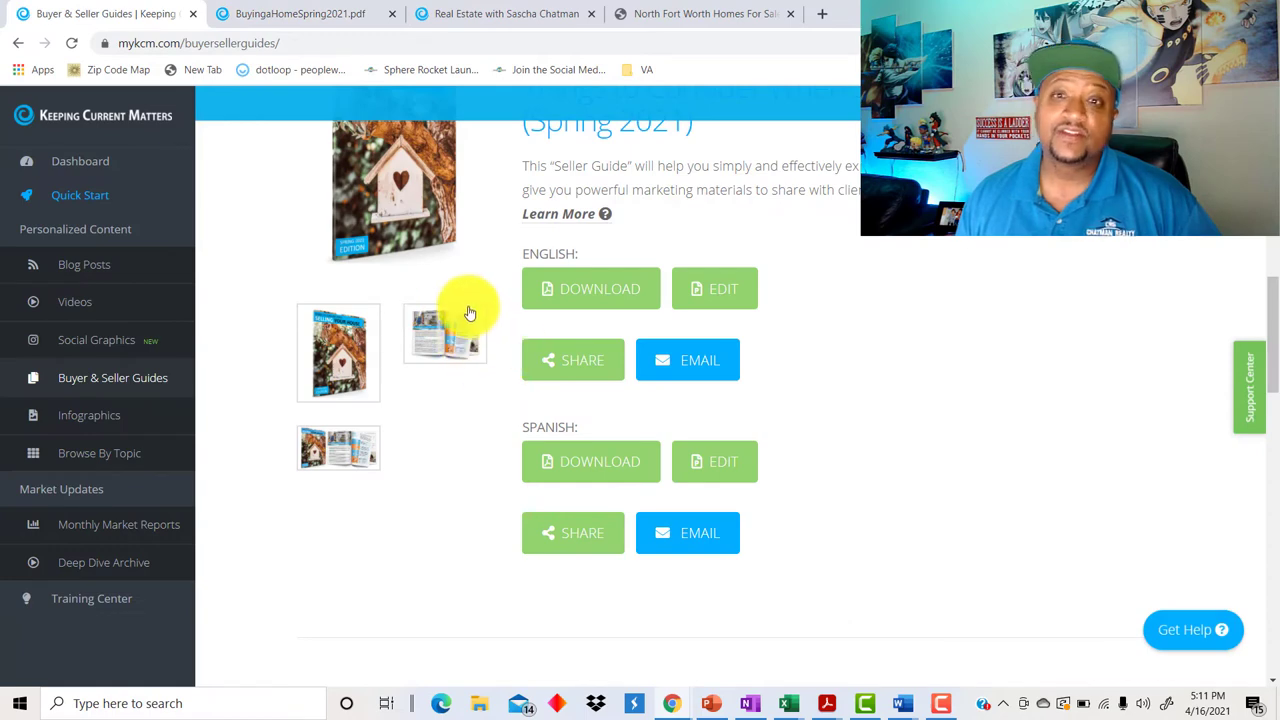
scroll(466, 323, "down", 3)
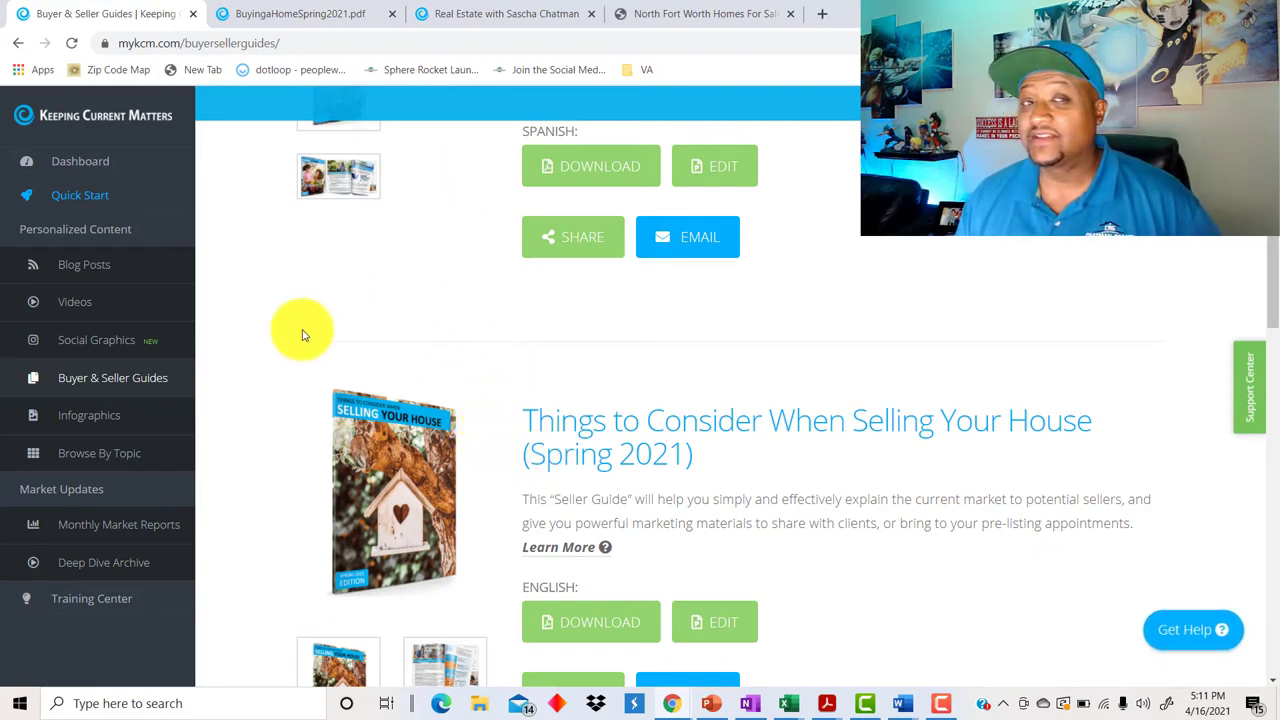
Open the Infographics section and browse the gallery of infographics
left_click(121, 418)
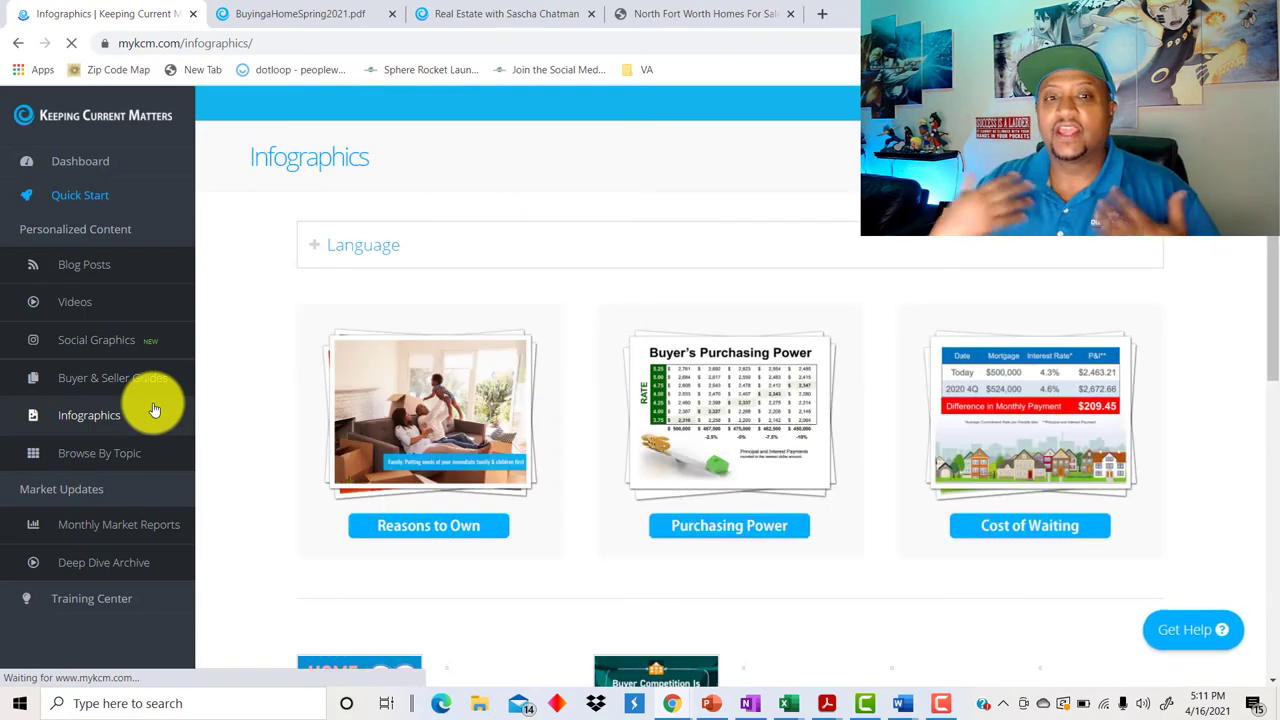
scroll(340, 413, "down", 3)
scroll(343, 411, "up", 2)
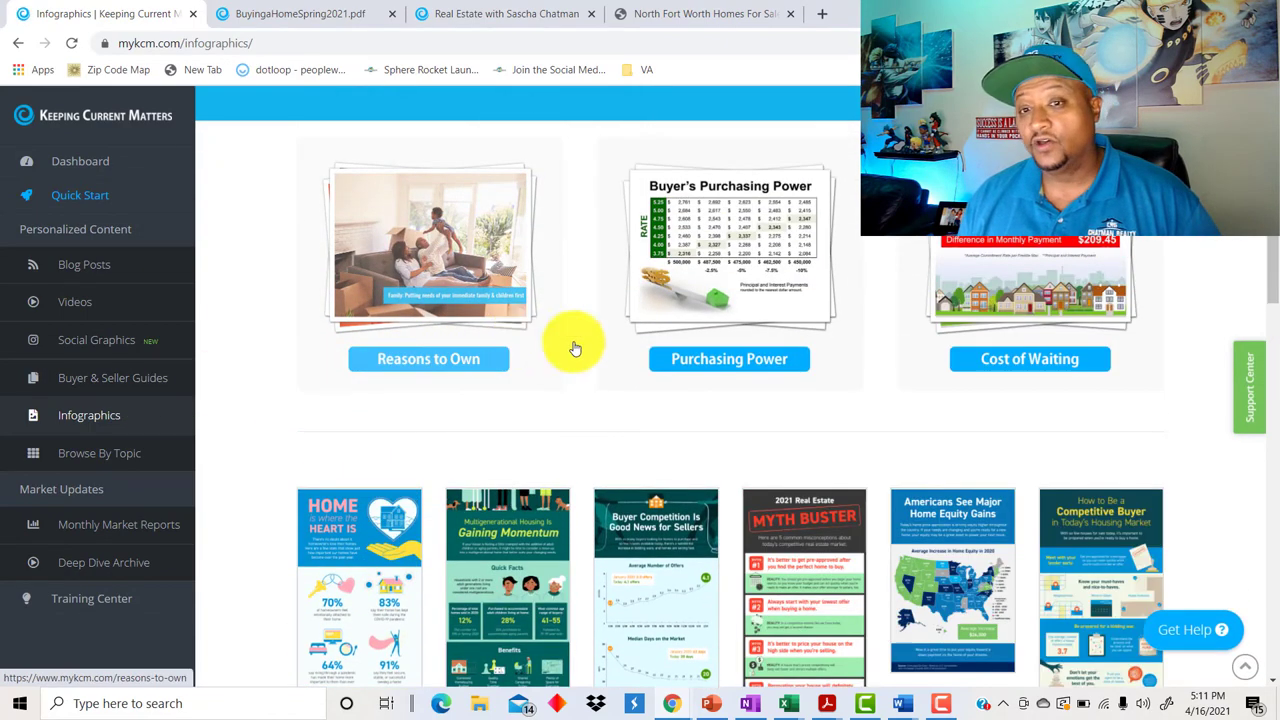
scroll(901, 342, "down", 3)
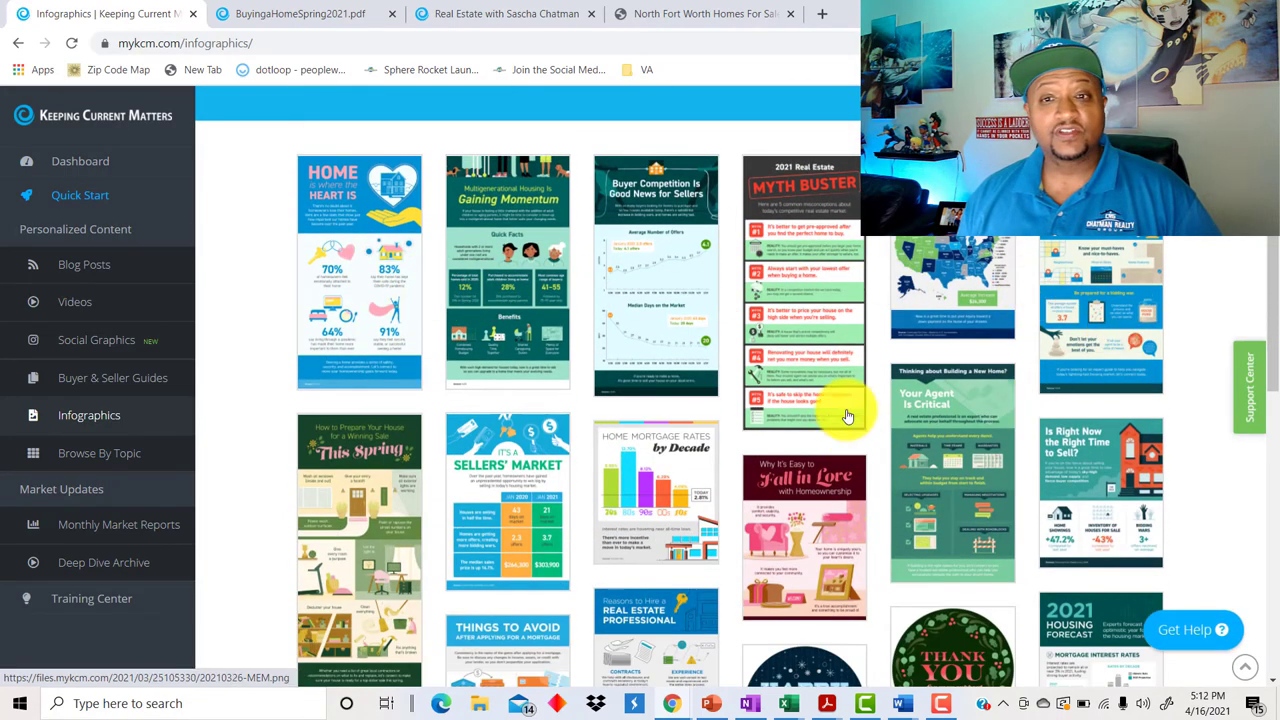
Enlarge the 2021 Real Estate Myth Buster infographic, read through it, then close the preview
left_click(796, 302)
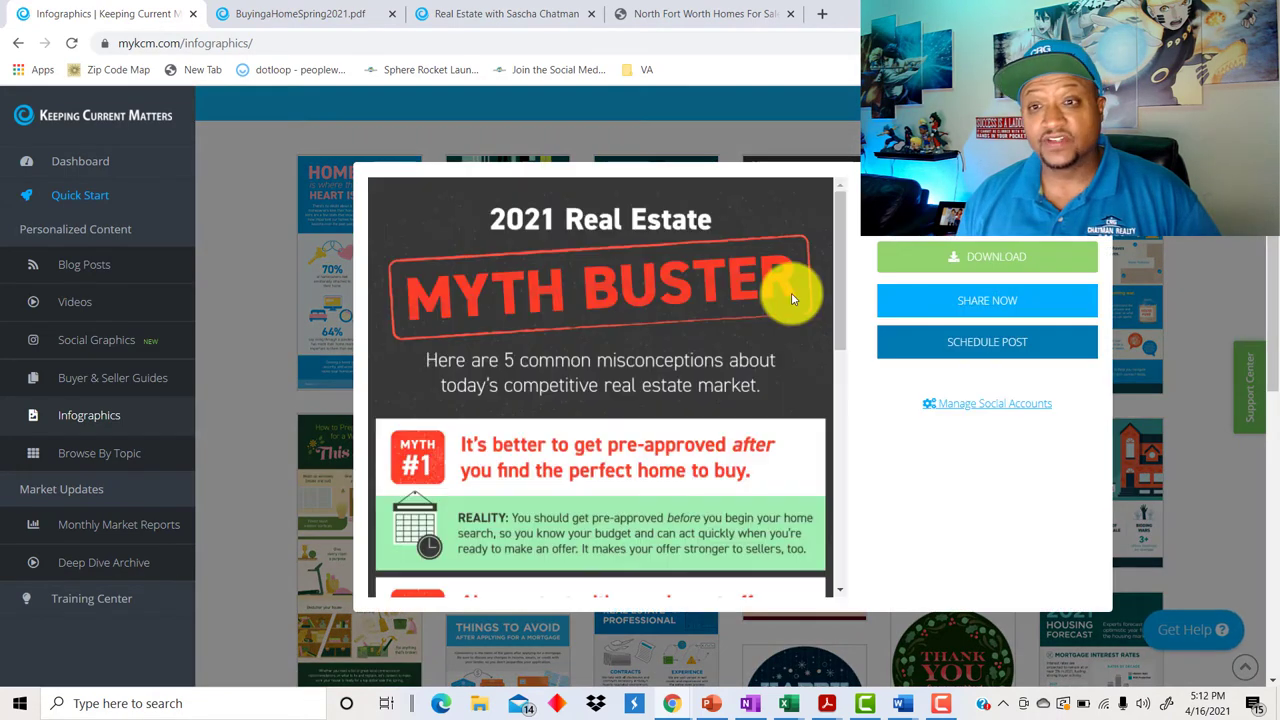
scroll(764, 278, "down", 6)
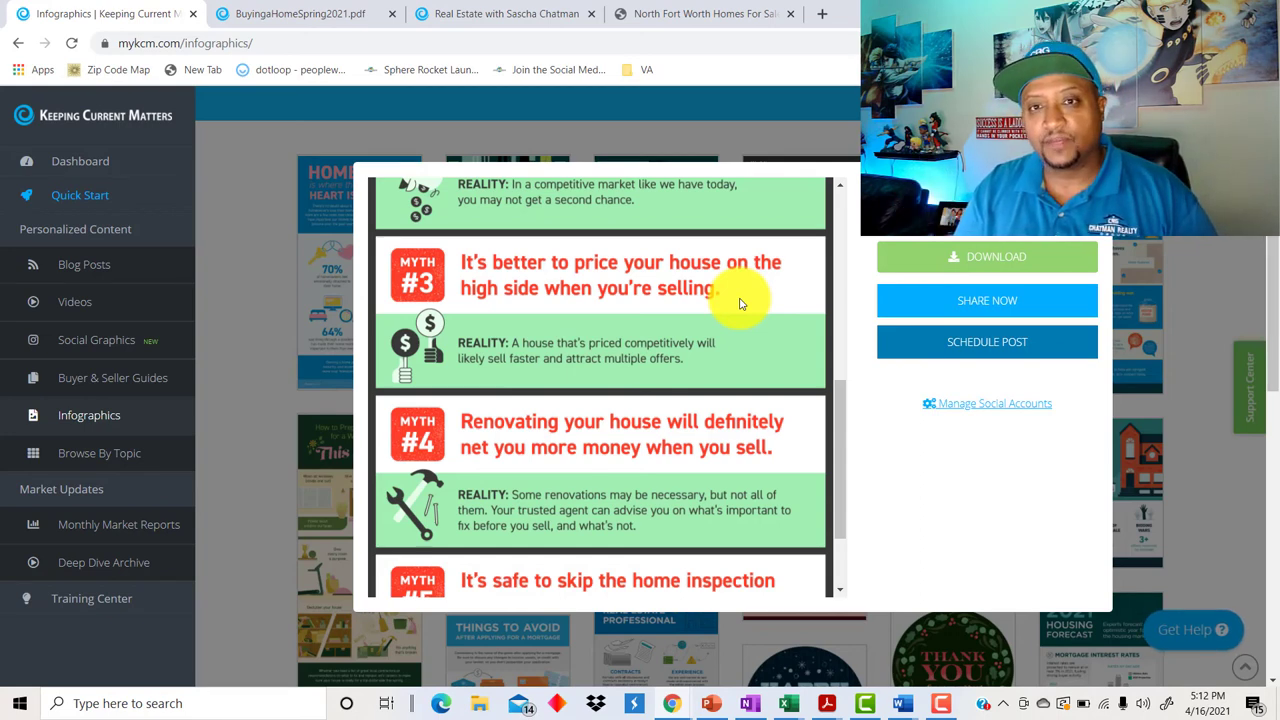
scroll(840, 285, "up", 10)
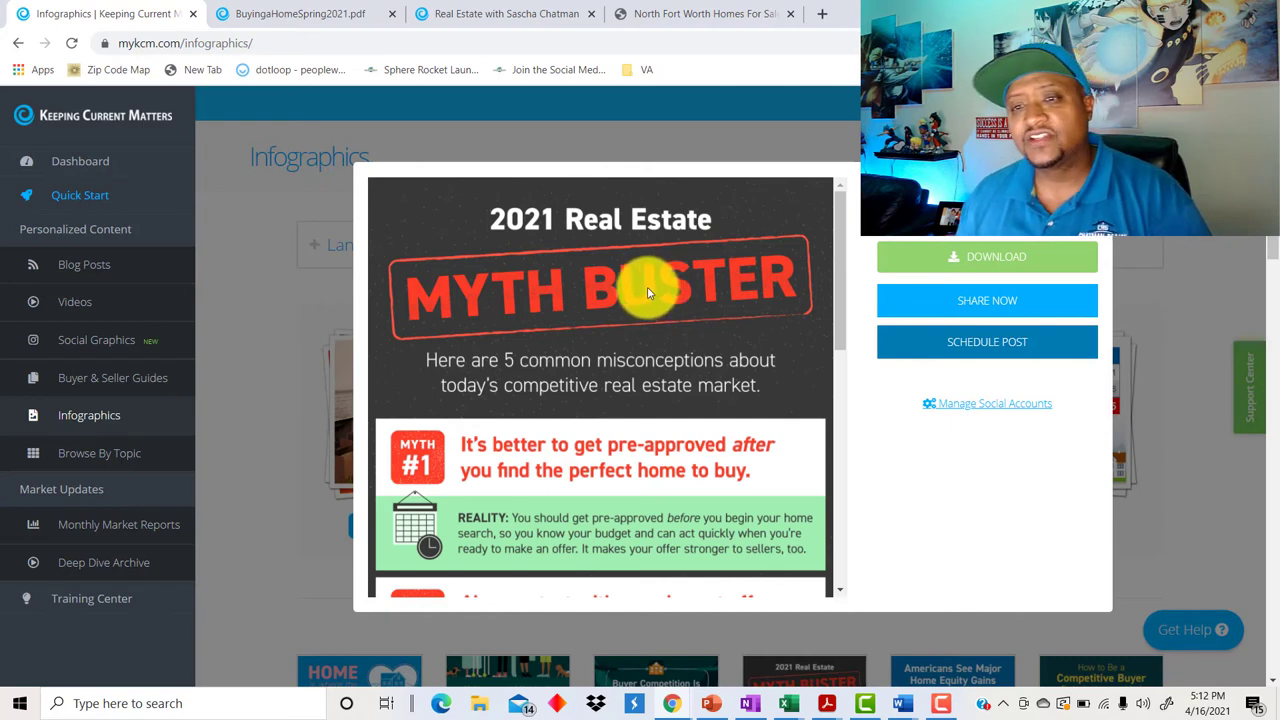
scroll(650, 288, "down", 5)
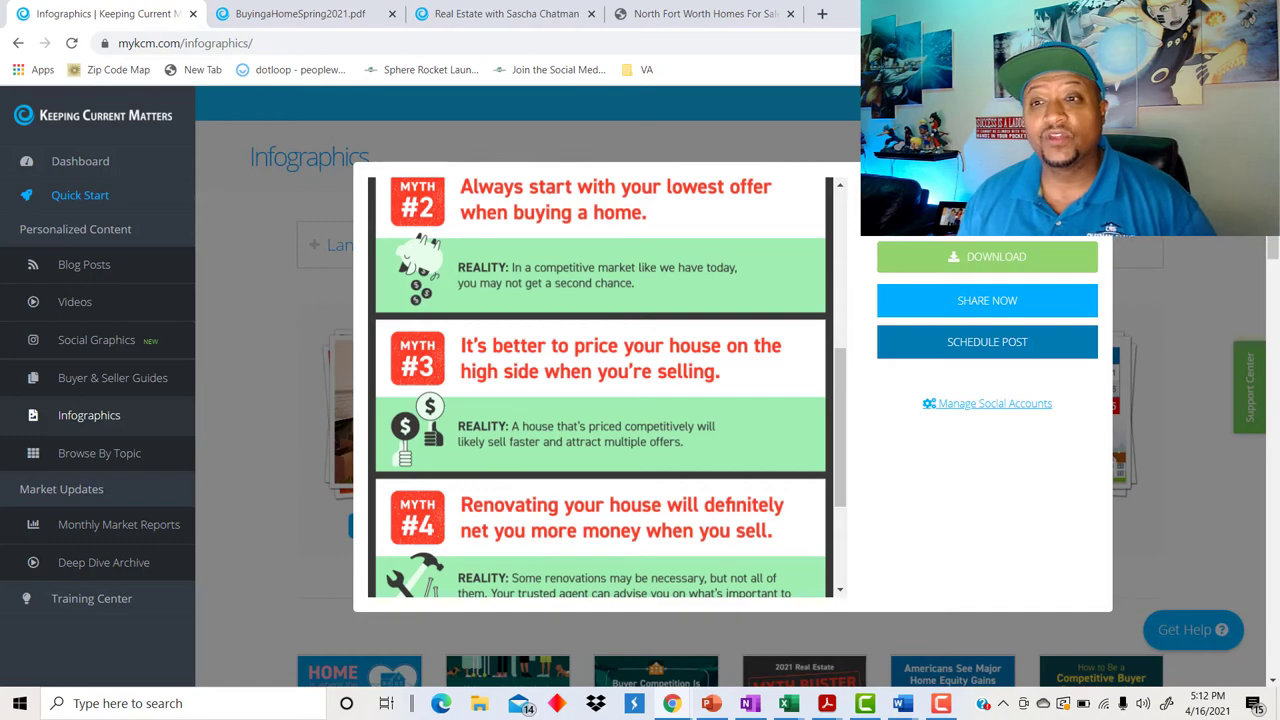
key("Escape")
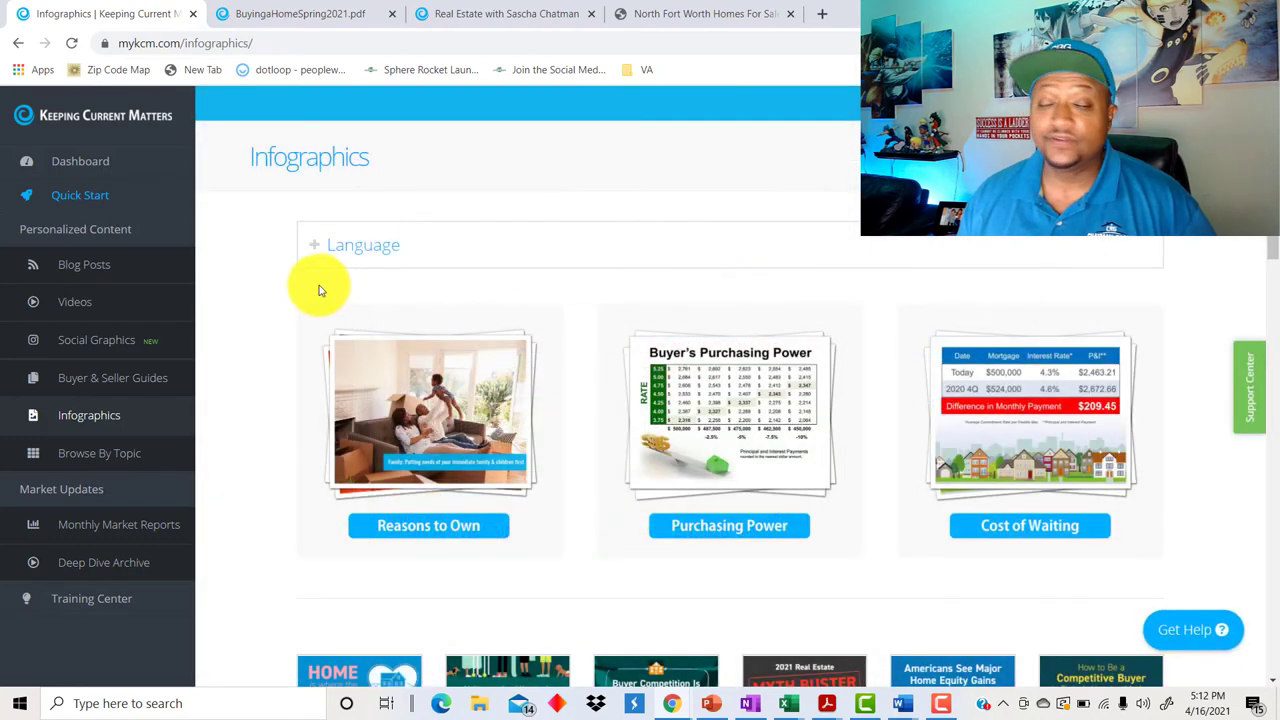
Open Monthly Market Reports and scroll to the April 2021 report video and Download links
left_click(92, 524)
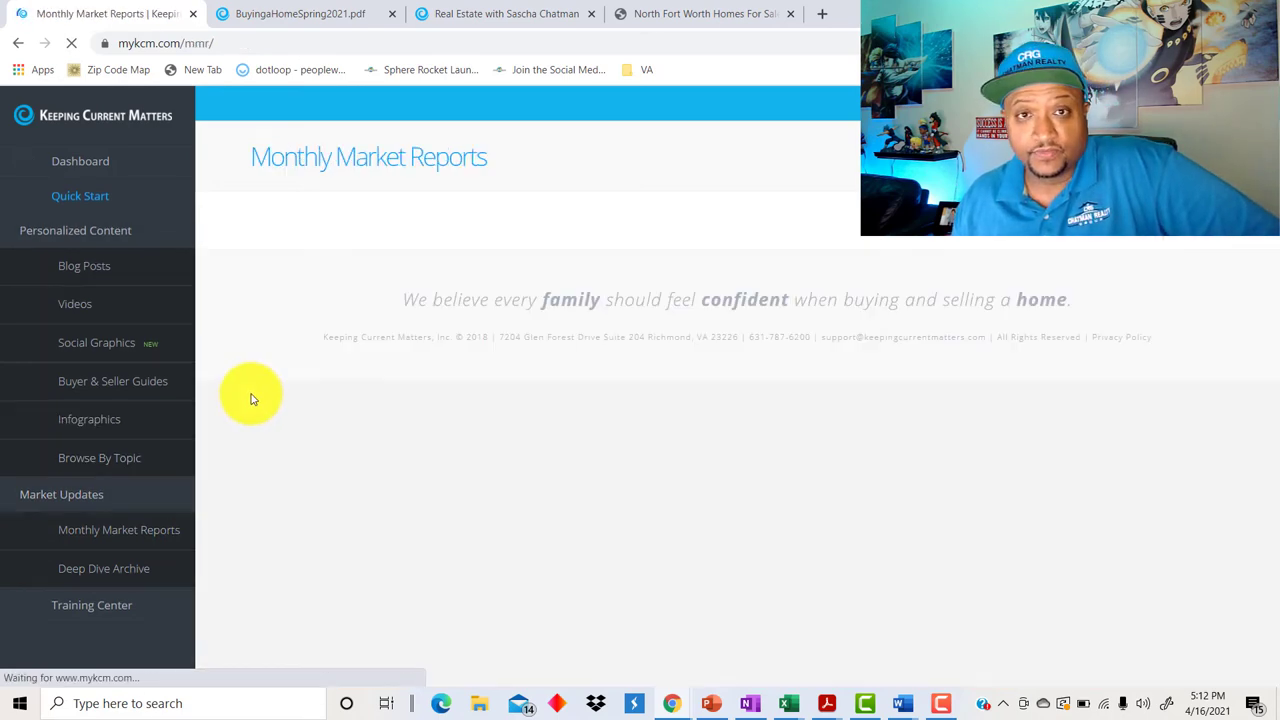
scroll(854, 323, "down", 2)
scroll(860, 316, "up", 1)
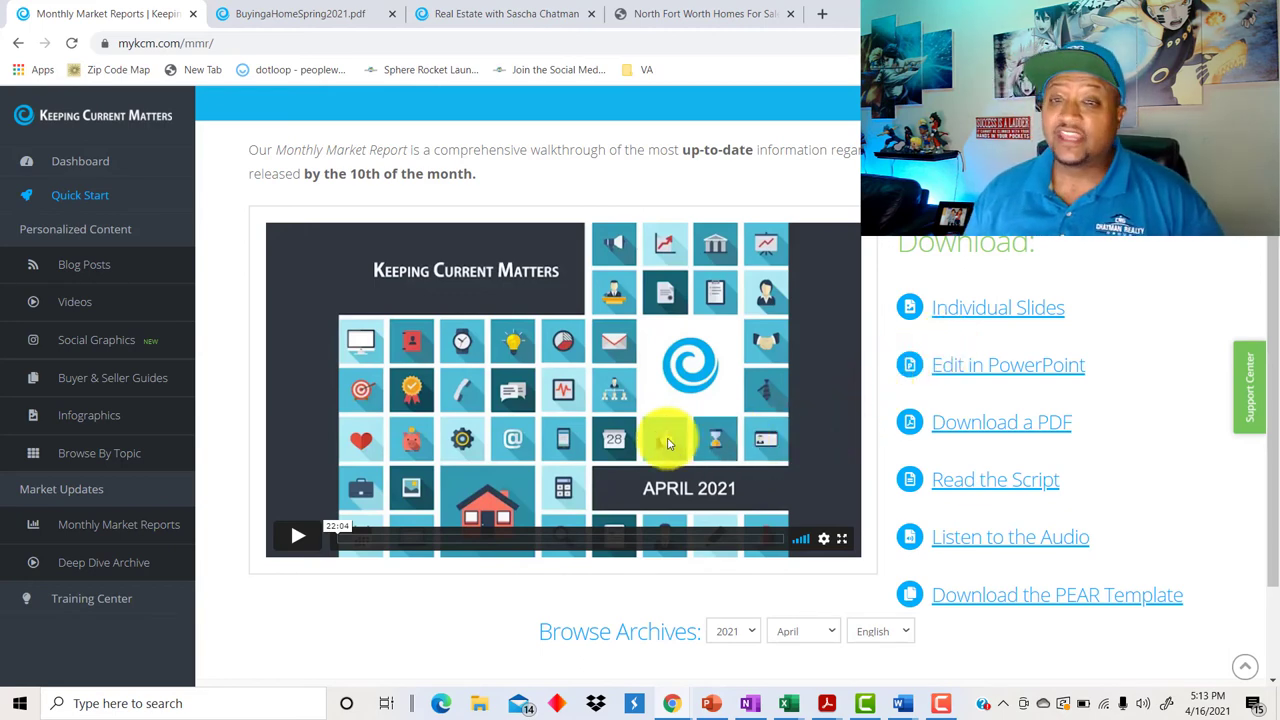
scroll(485, 388, "down", 2)
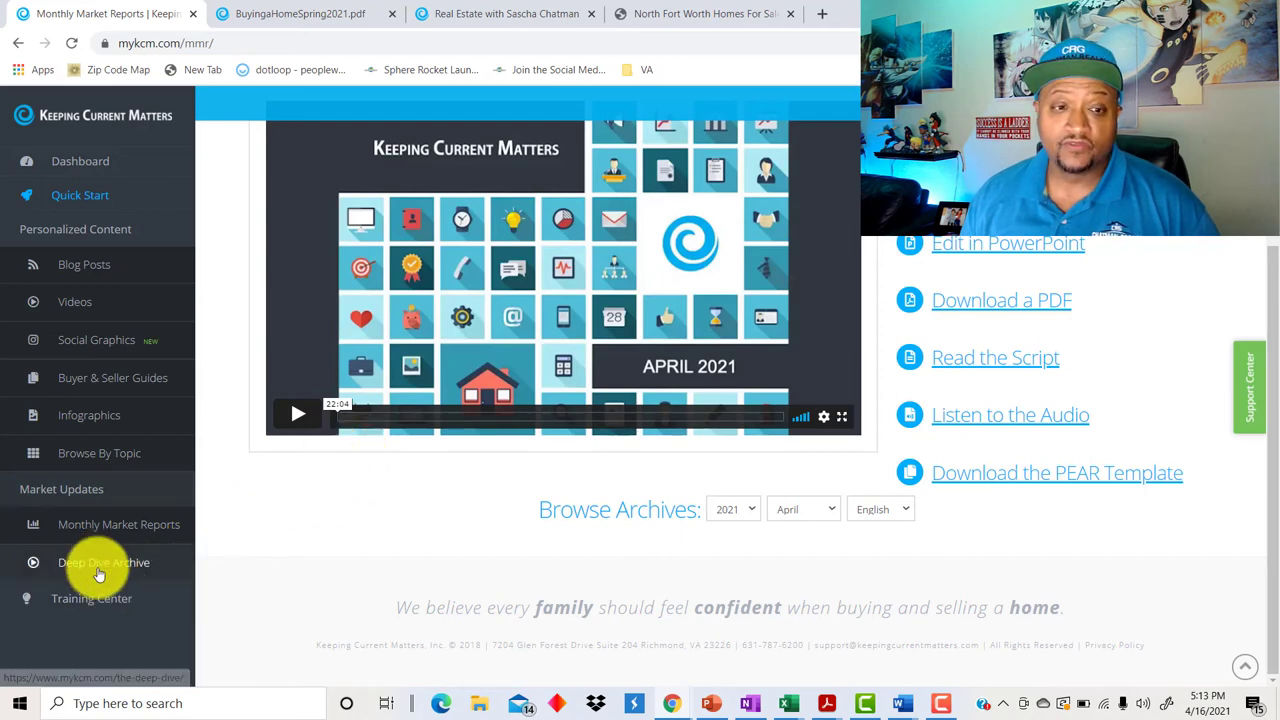
Open the Deep Dive Archive and view the April 12th forbearance update replay video
left_click(148, 540)
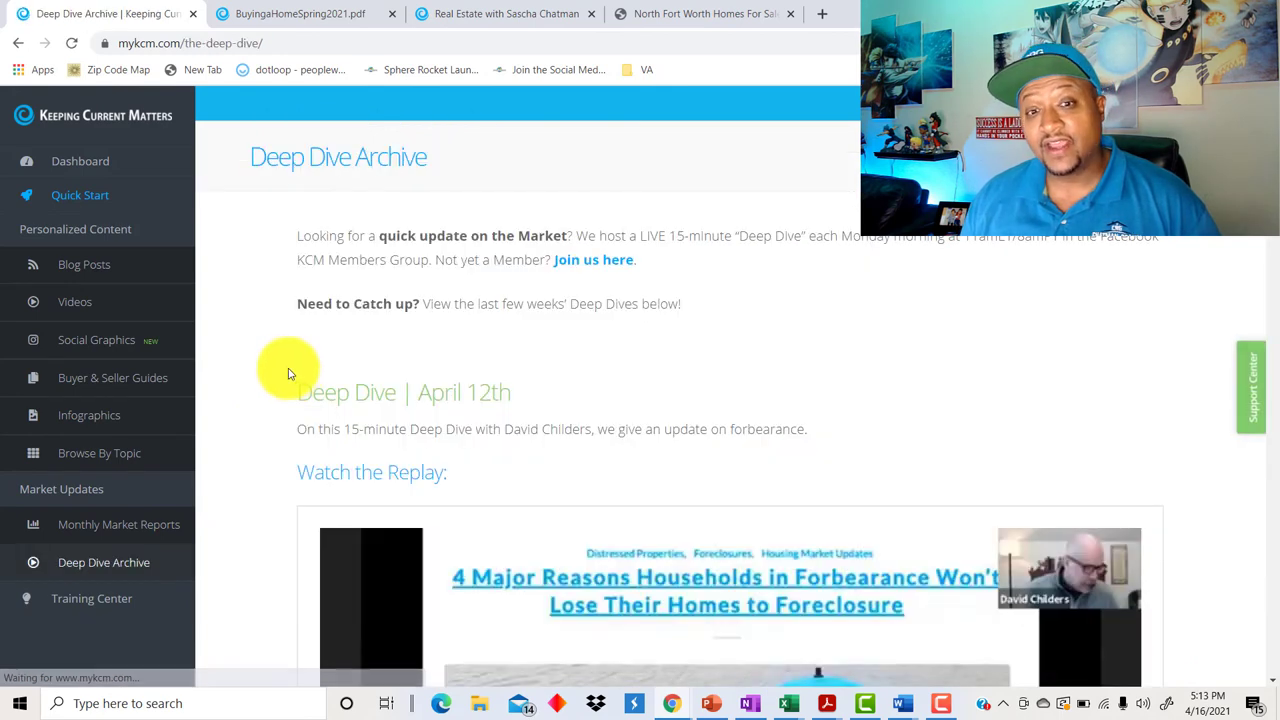
scroll(285, 368, "down", 3)
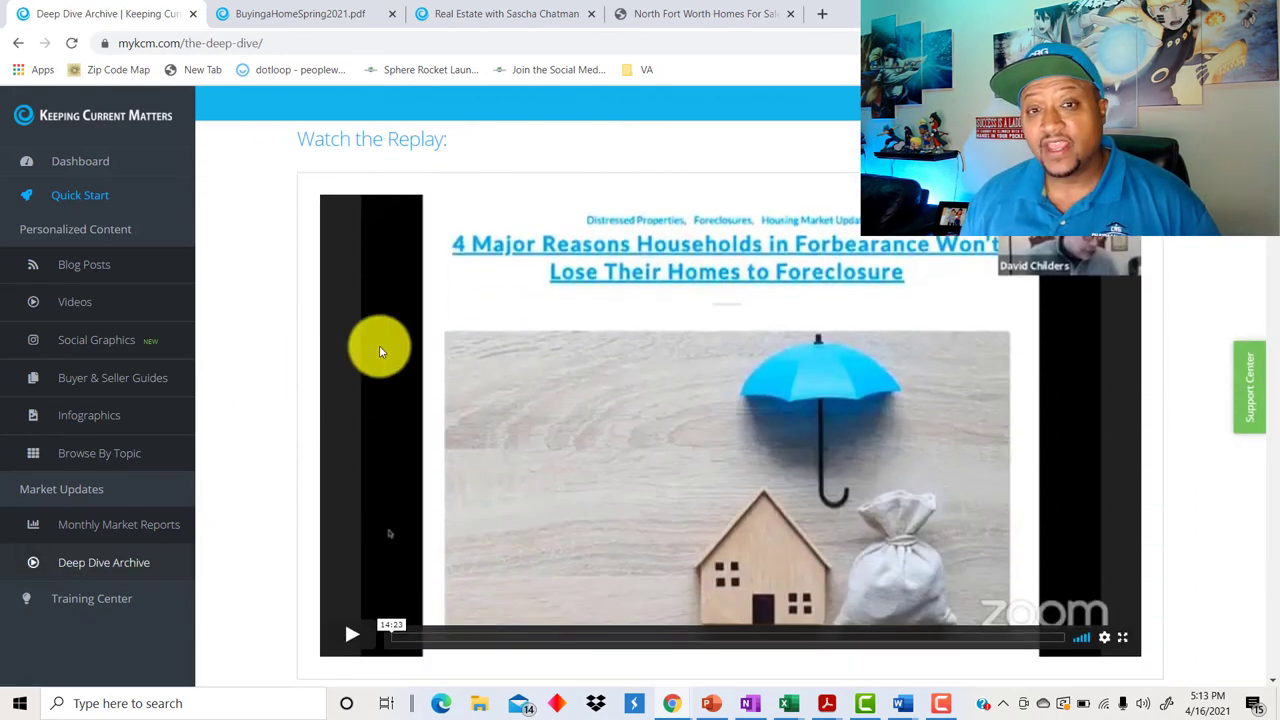
scroll(379, 345, "up", 1)
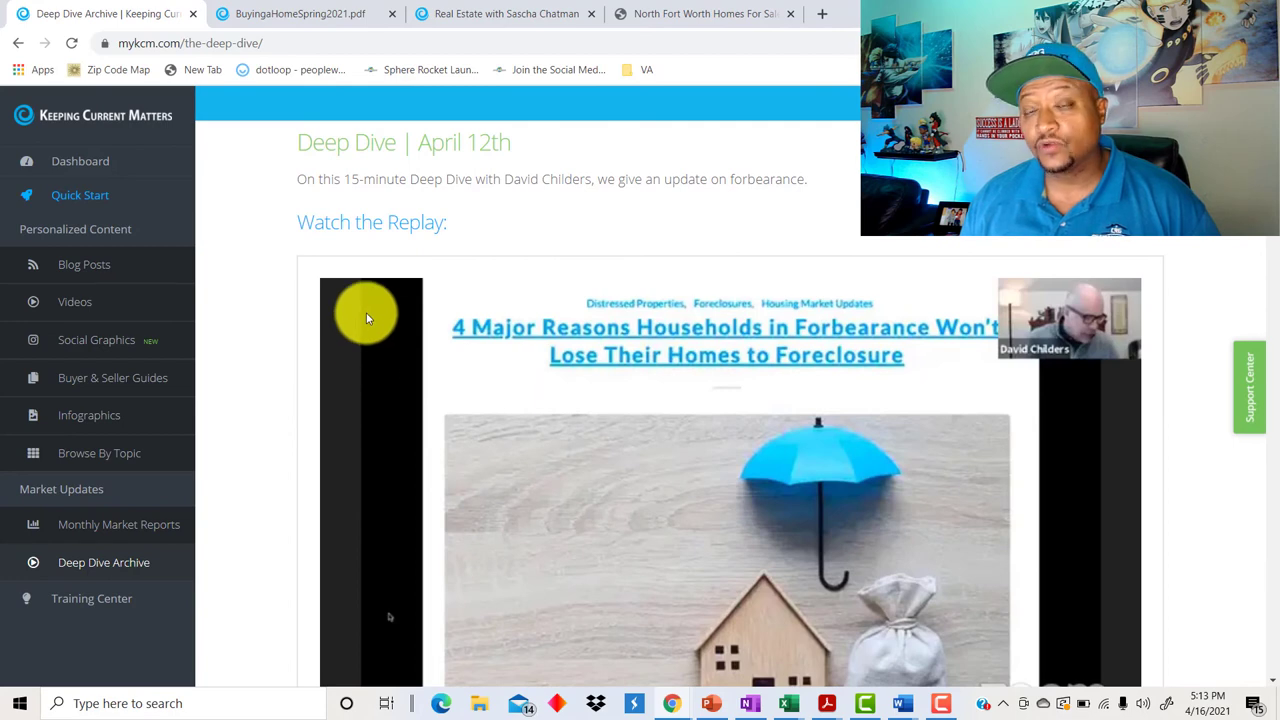